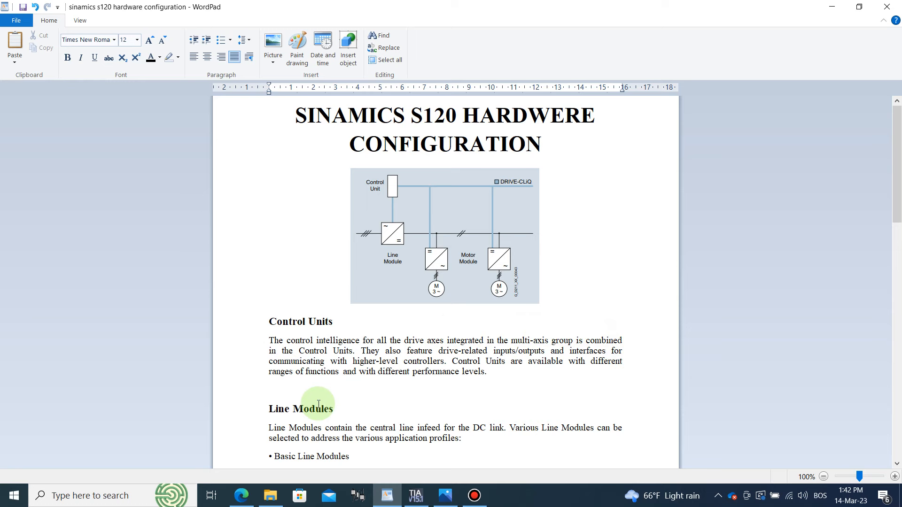
Switch to TIA Portal and add a SINAMICS S120 drive with a CU320-2 PN control unit to the project
{"action": "left_click", "coordinate": [414, 499]}
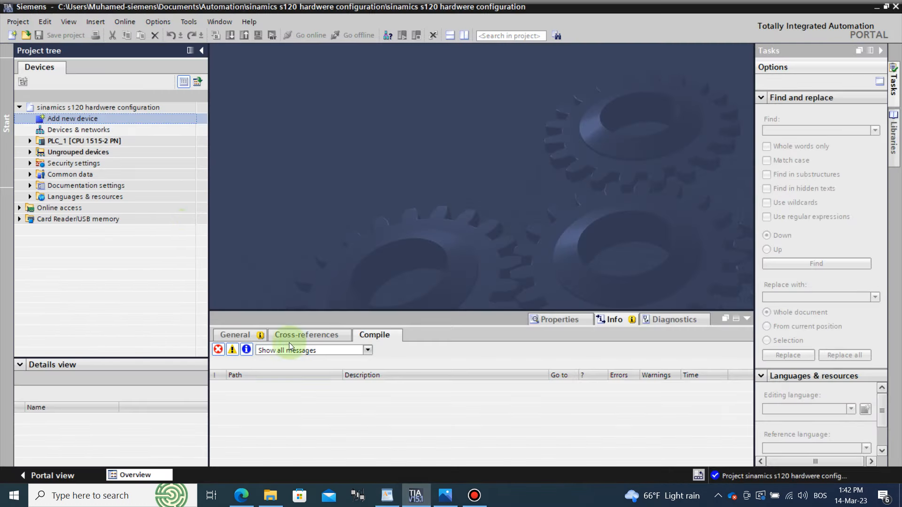
{"action": "double_click", "coordinate": [70, 120]}
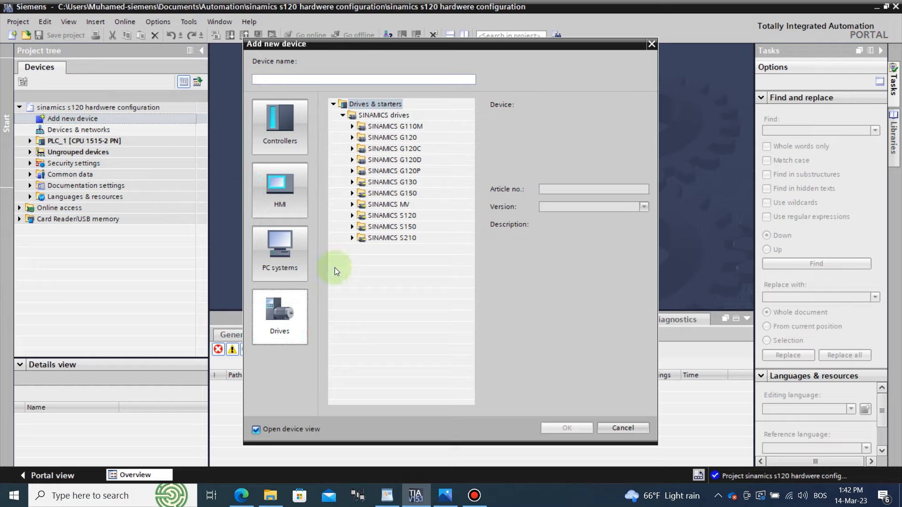
{"action": "left_click", "coordinate": [352, 215]}
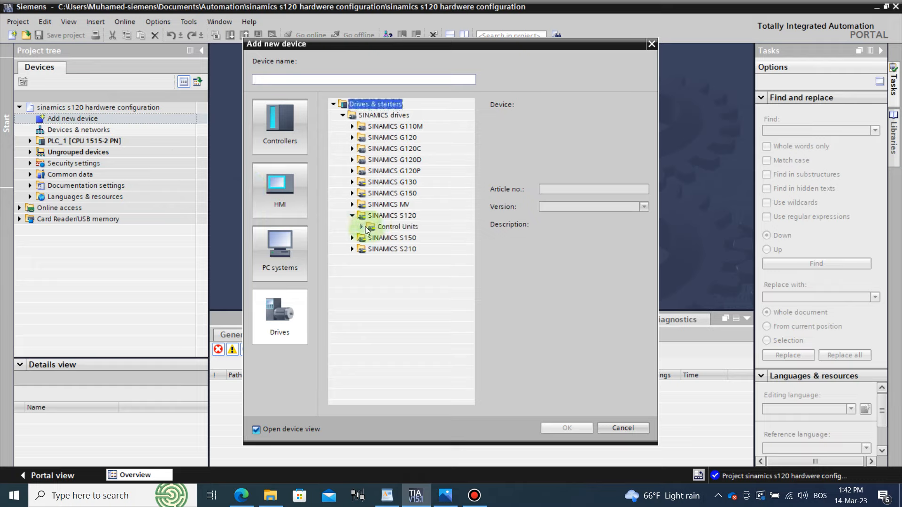
{"action": "left_click", "coordinate": [389, 236]}
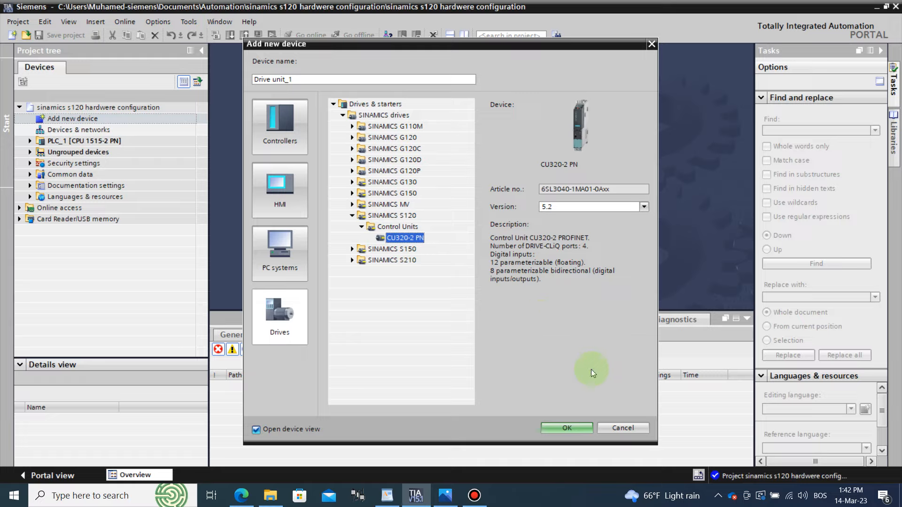
{"action": "left_click", "coordinate": [573, 428]}
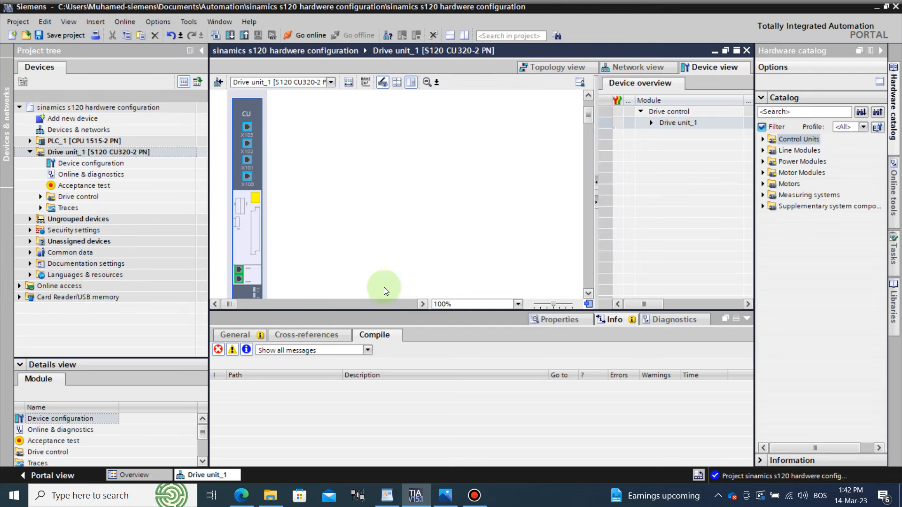
Connect the PROFINET interface of PLC_1 to that of Drive unit_1 in the network view
{"action": "left_click", "coordinate": [548, 319]}
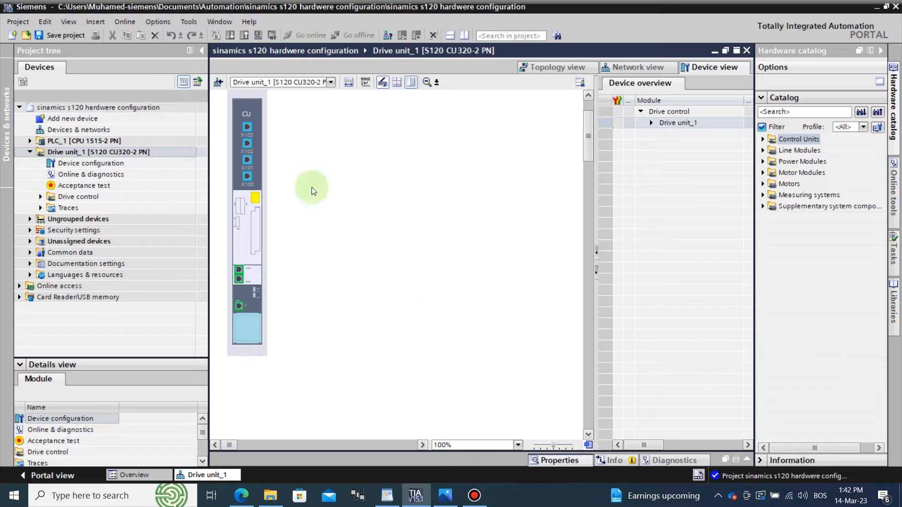
{"action": "left_click", "coordinate": [633, 69]}
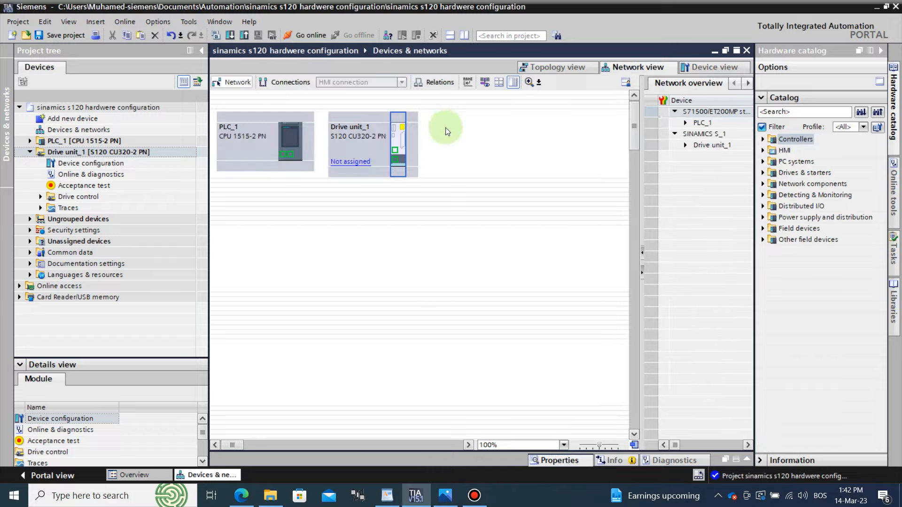
{"action": "left_click", "coordinate": [291, 154]}
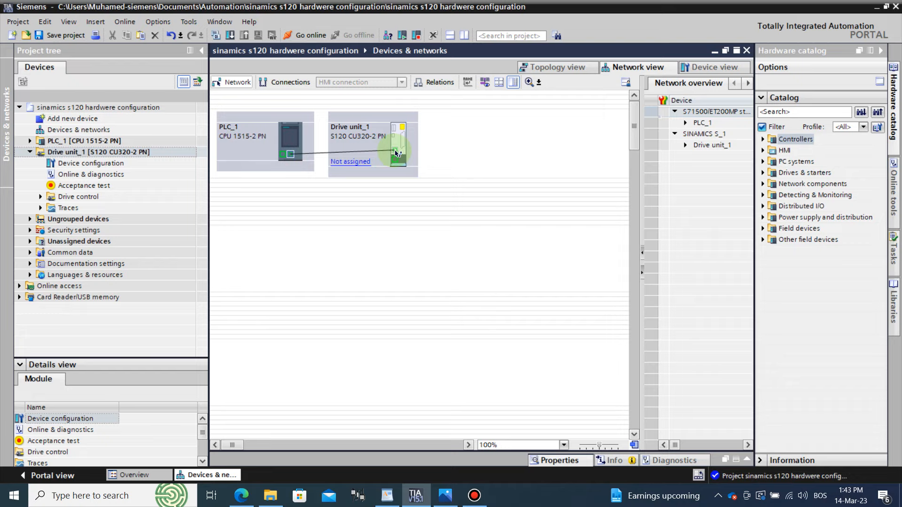
{"action": "left_click_drag", "start_coordinate": [397, 152], "coordinate": [396, 150]}
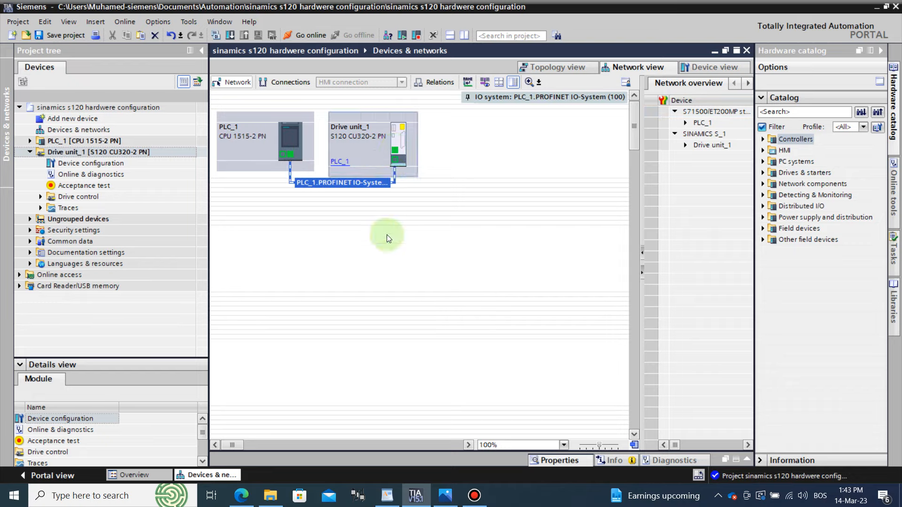
Check the Ethernet address settings of the PROFINET interfaces on Drive unit_1 and PLC_1
{"action": "left_click", "coordinate": [562, 460]}
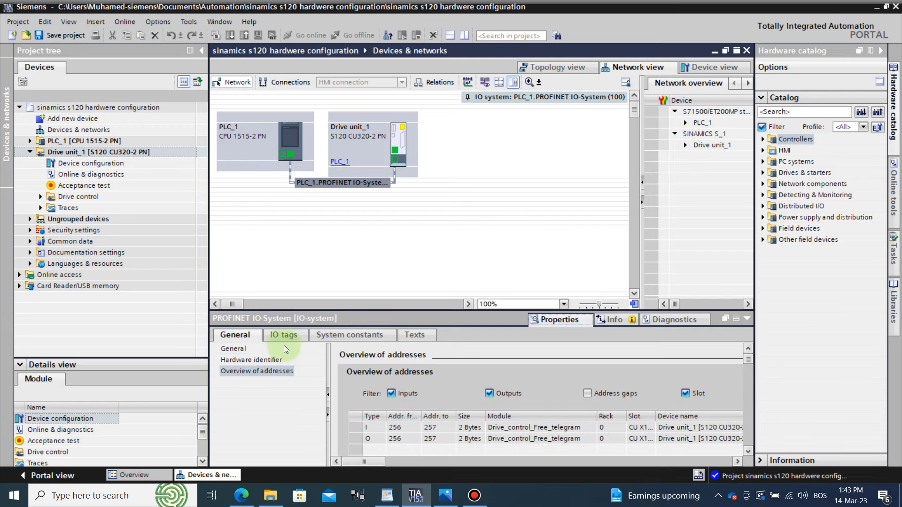
{"action": "left_click", "coordinate": [393, 151]}
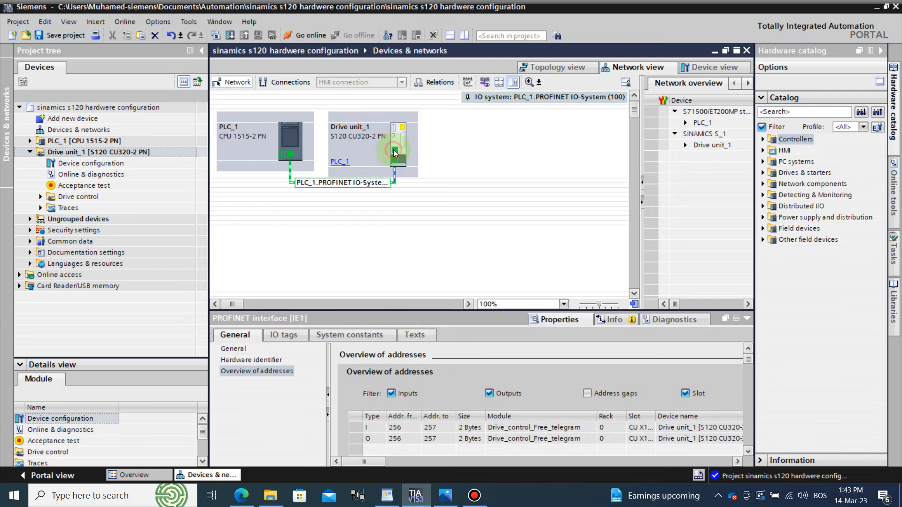
{"action": "left_click", "coordinate": [244, 360]}
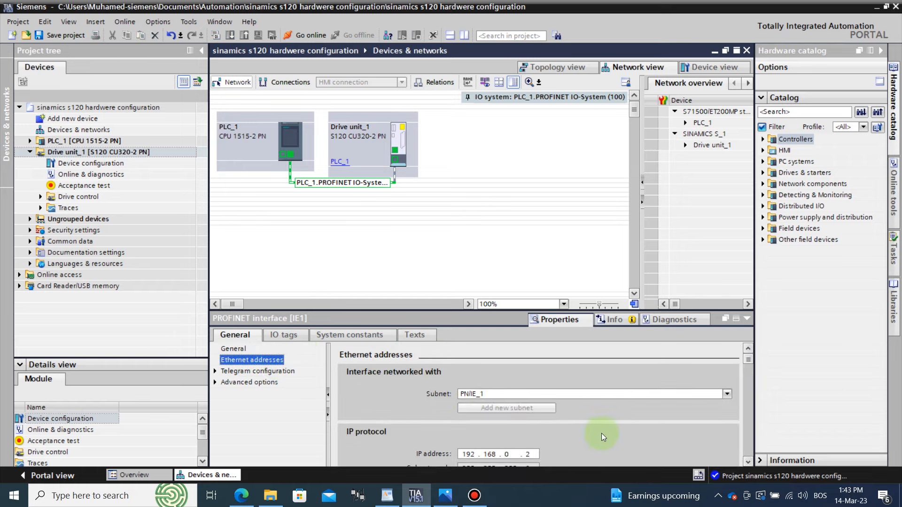
{"action": "scroll", "coordinate": [427, 422], "scroll_direction": "down", "scroll_amount": 2}
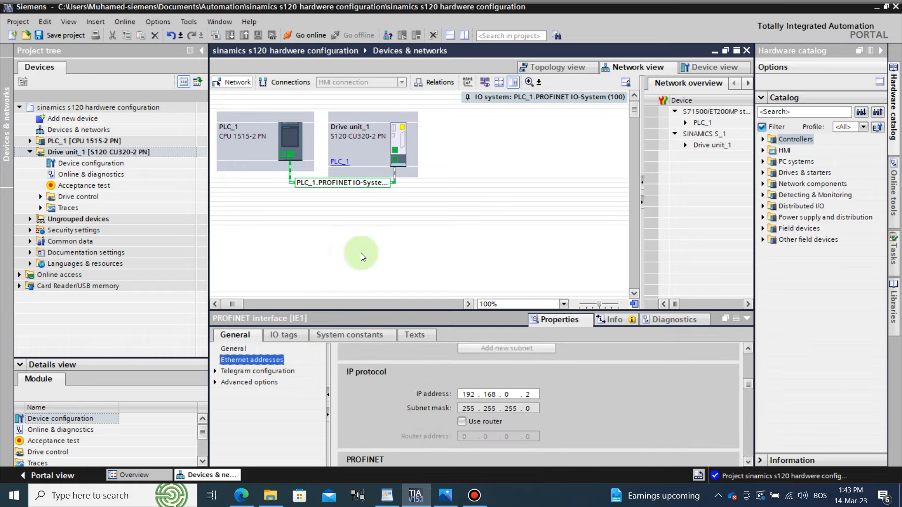
{"action": "left_click", "coordinate": [290, 155]}
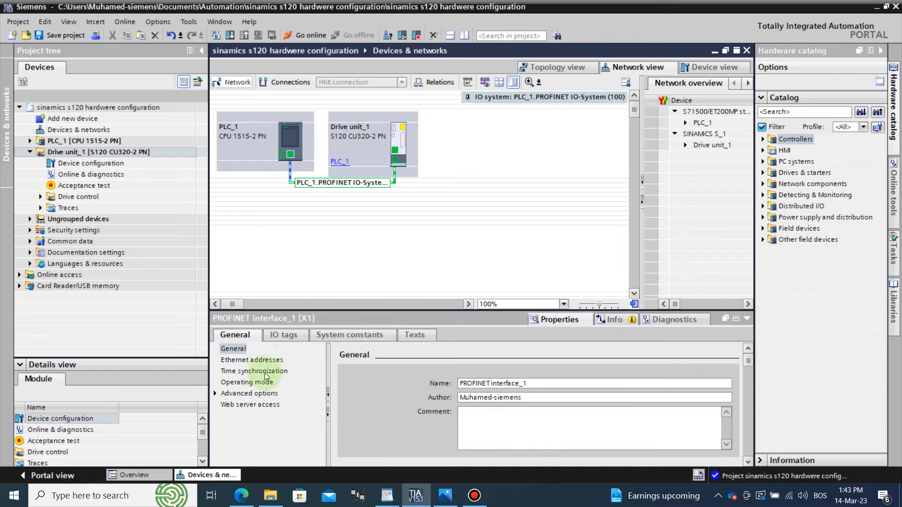
{"action": "left_click", "coordinate": [263, 360]}
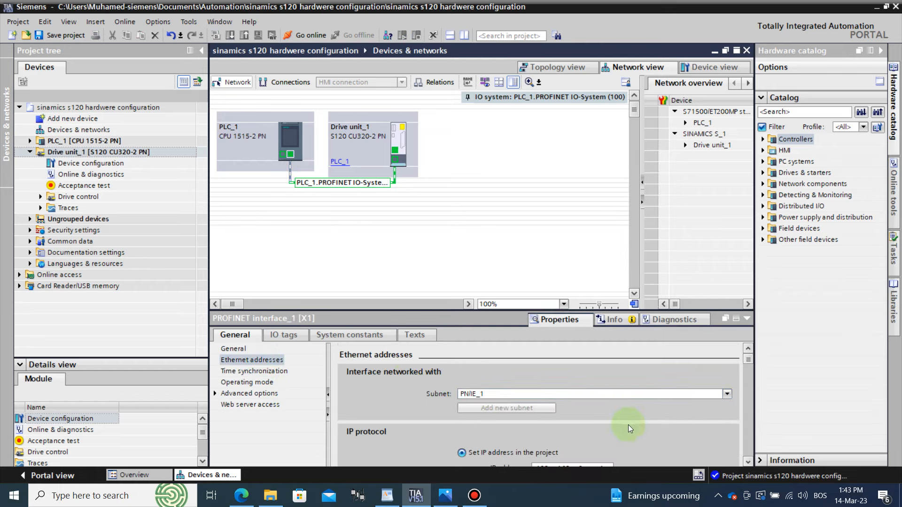
{"action": "scroll", "coordinate": [620, 423], "scroll_direction": "down", "scroll_amount": 2}
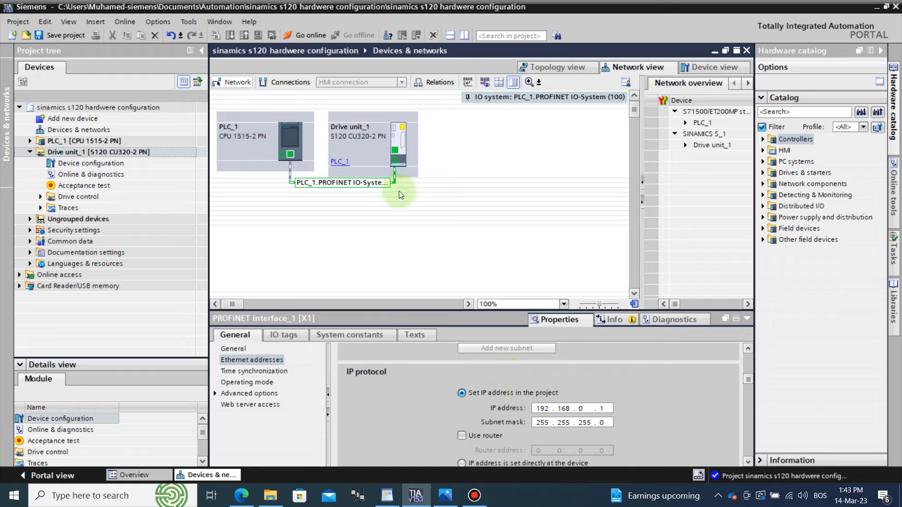
Show Drive unit_1 in the device view and collapse its properties to enlarge the work area
{"action": "left_click", "coordinate": [702, 69]}
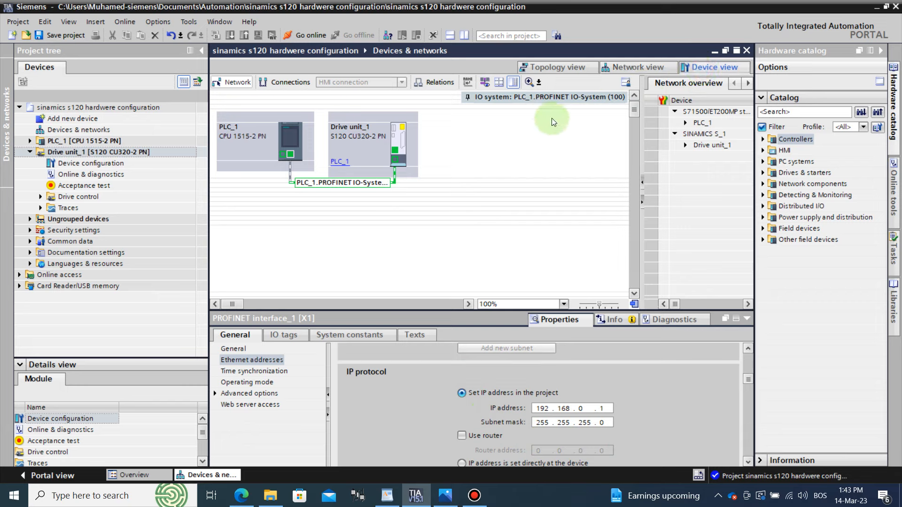
{"action": "left_click", "coordinate": [309, 81]}
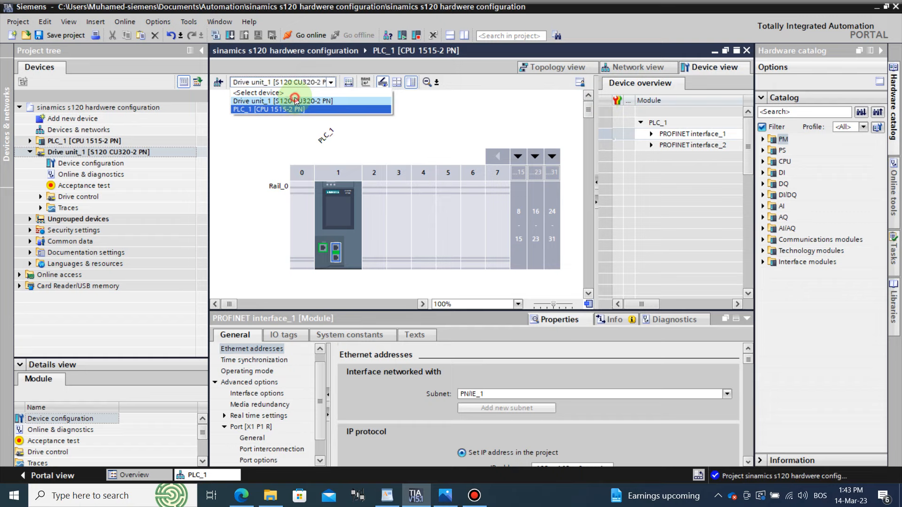
{"action": "left_click", "coordinate": [294, 101]}
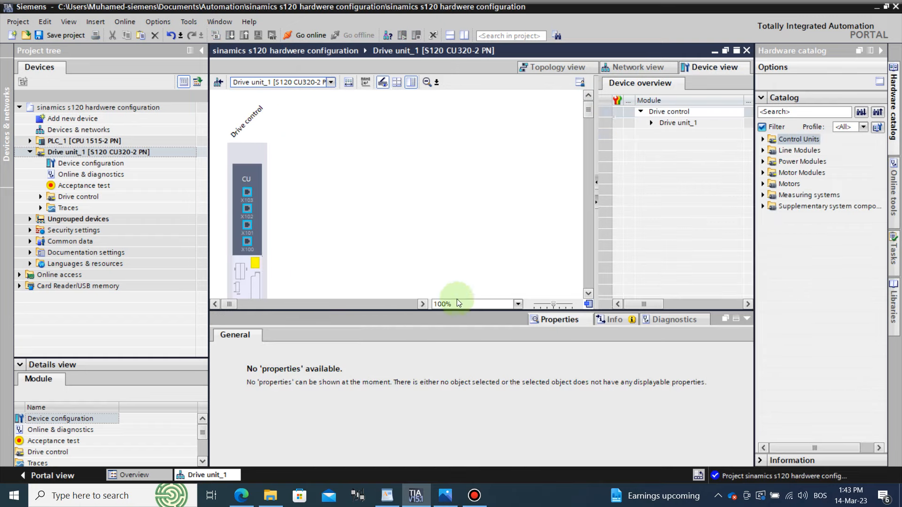
{"action": "left_click", "coordinate": [571, 321]}
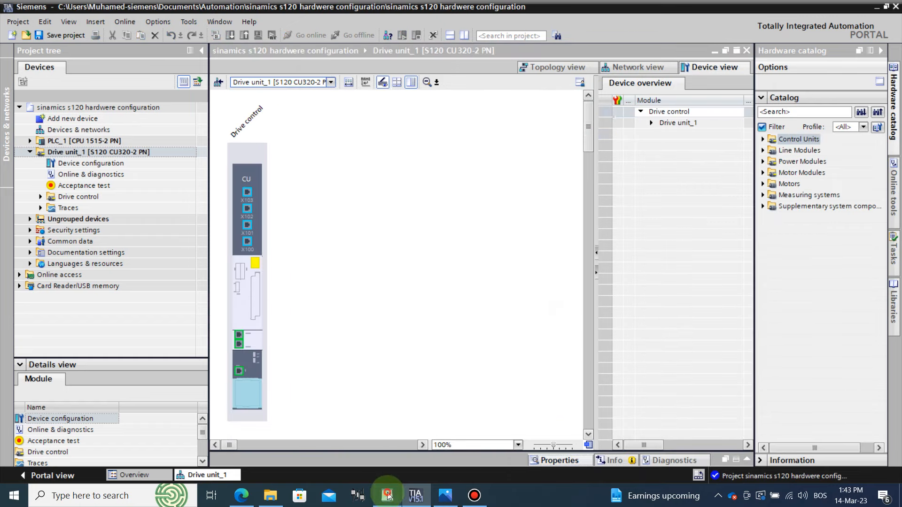
Switch to the WordPad document and read the descriptions of the Motor Modules, DRIVE-CLiQ, the electronic rating plate and the Line Module types
{"action": "left_click", "coordinate": [387, 495]}
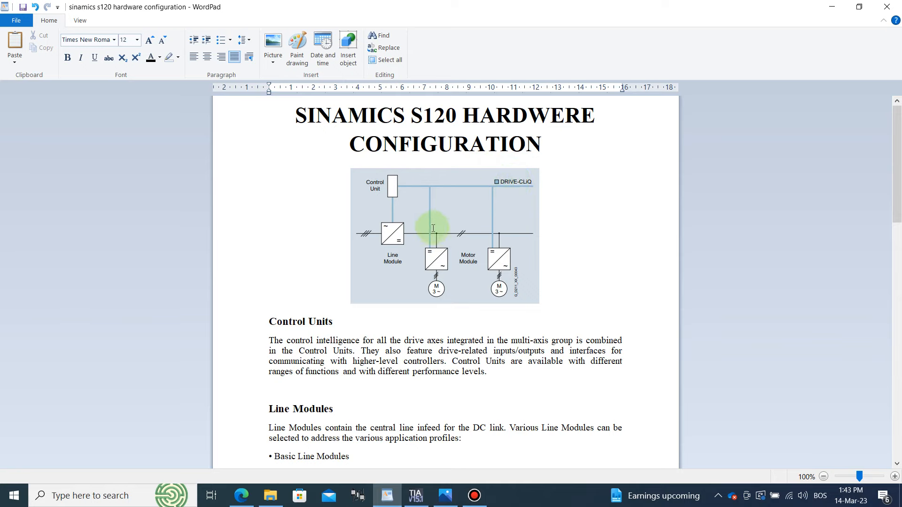
{"action": "scroll", "coordinate": [489, 237], "scroll_direction": "down", "scroll_amount": 20}
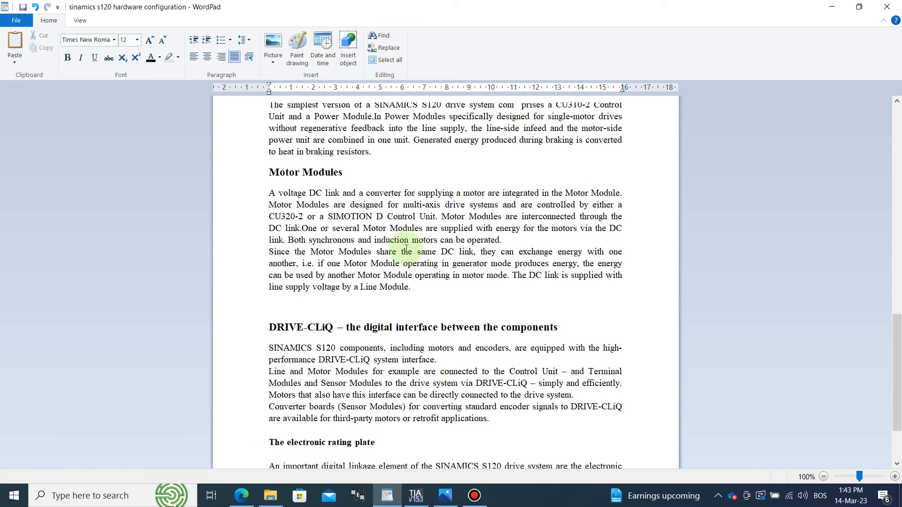
{"action": "scroll", "coordinate": [376, 254], "scroll_direction": "down", "scroll_amount": 1}
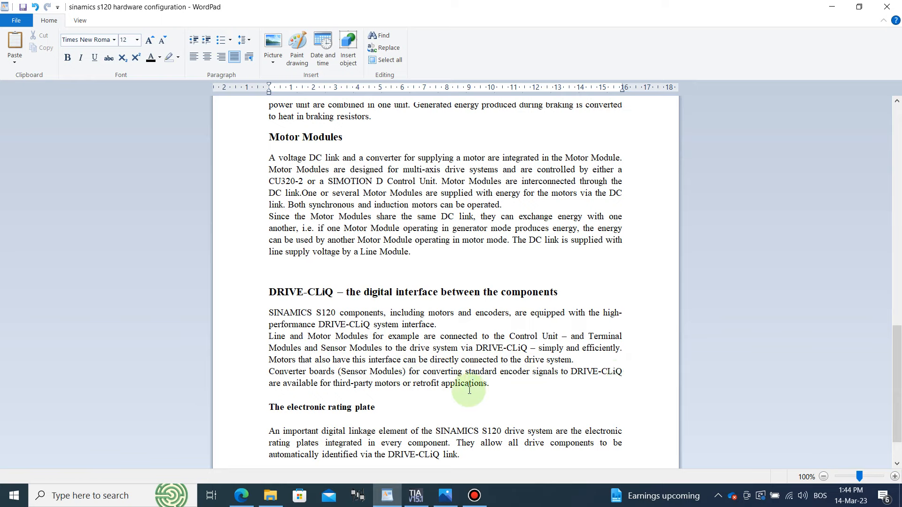
{"action": "scroll", "coordinate": [375, 324], "scroll_direction": "up", "scroll_amount": 3}
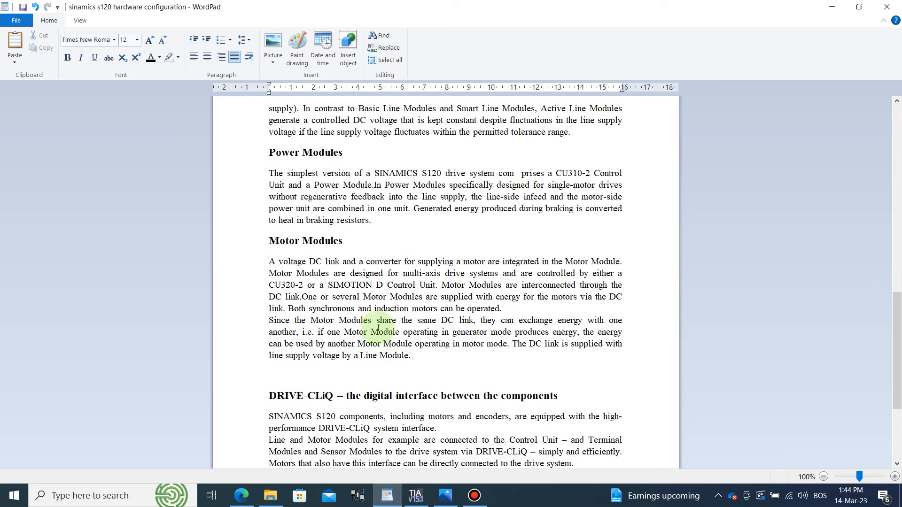
{"action": "scroll", "coordinate": [381, 331], "scroll_direction": "down", "scroll_amount": 4}
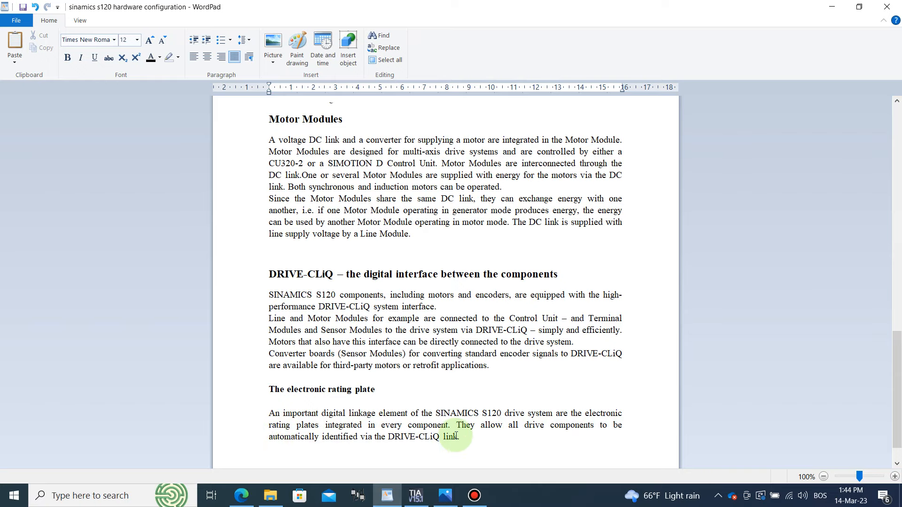
{"action": "scroll", "coordinate": [347, 322], "scroll_direction": "up", "scroll_amount": 10}
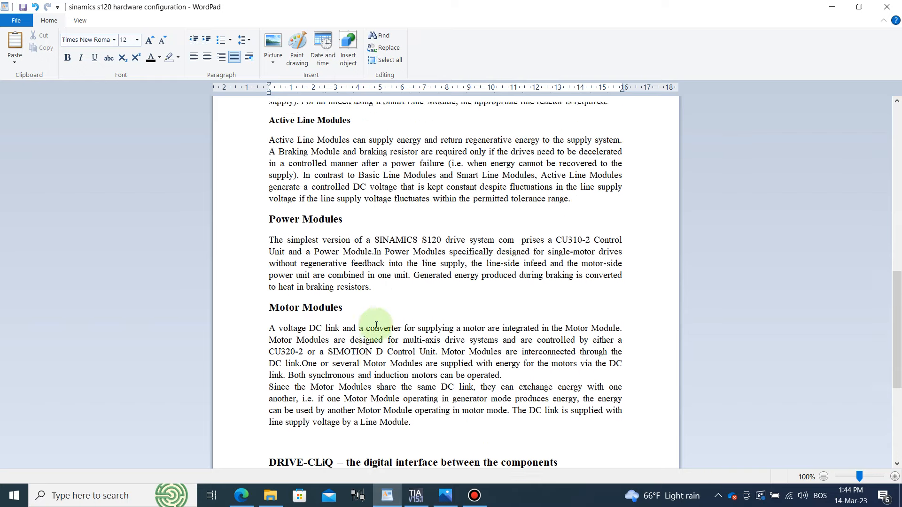
{"action": "scroll", "coordinate": [377, 324], "scroll_direction": "up", "scroll_amount": 9}
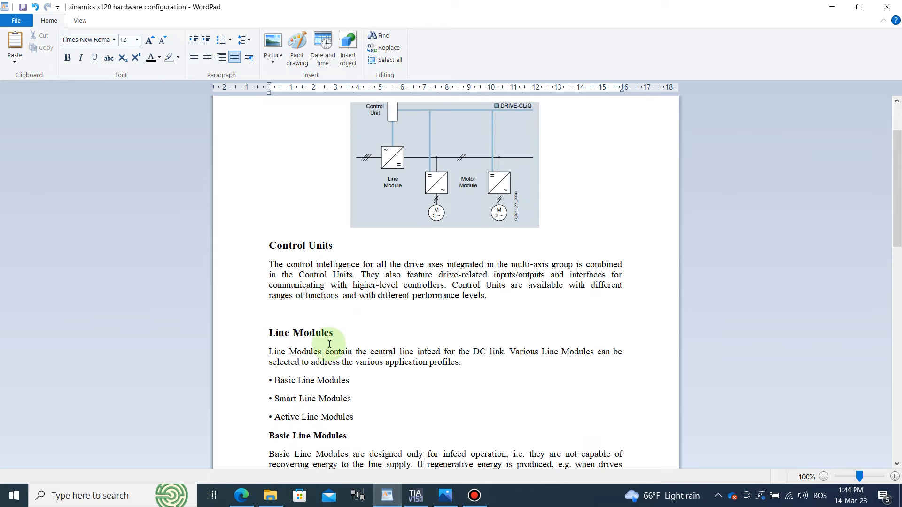
{"action": "scroll", "coordinate": [302, 315], "scroll_direction": "up", "scroll_amount": 2}
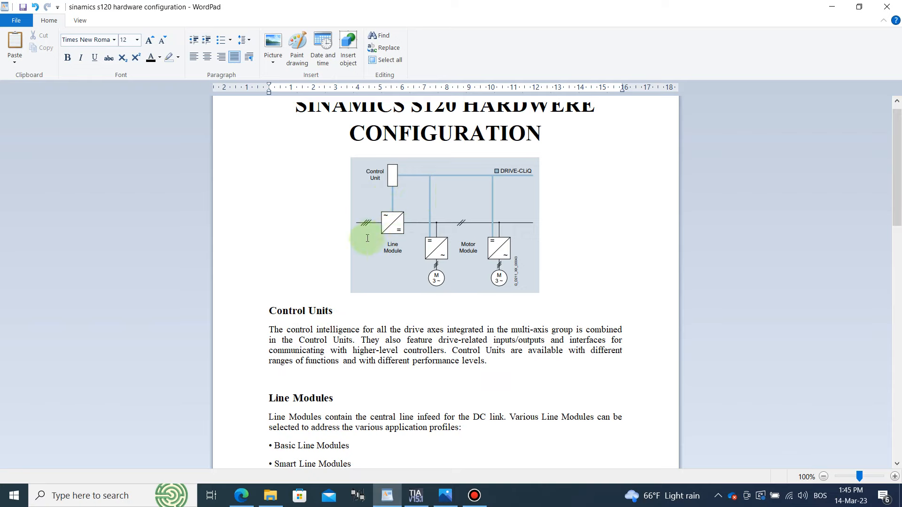
{"action": "scroll", "coordinate": [318, 297], "scroll_direction": "down", "scroll_amount": 7}
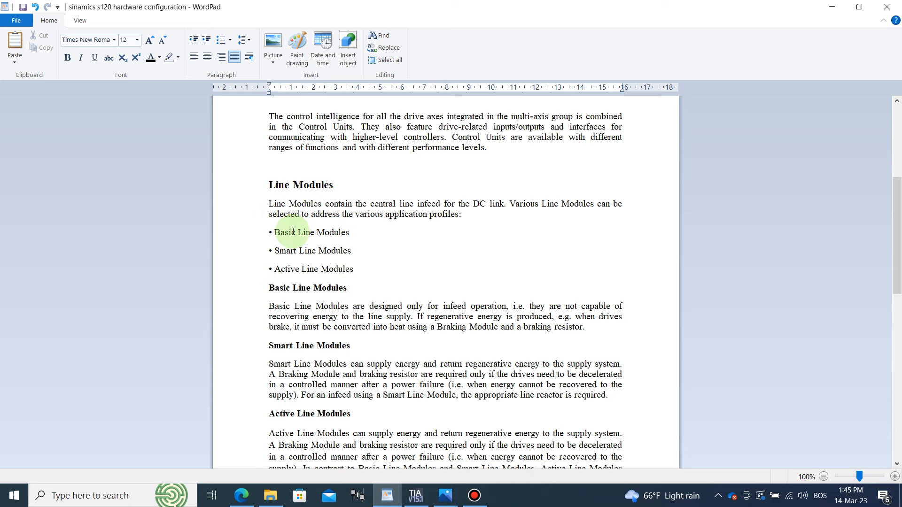
{"action": "scroll", "coordinate": [308, 226], "scroll_direction": "down", "scroll_amount": 2}
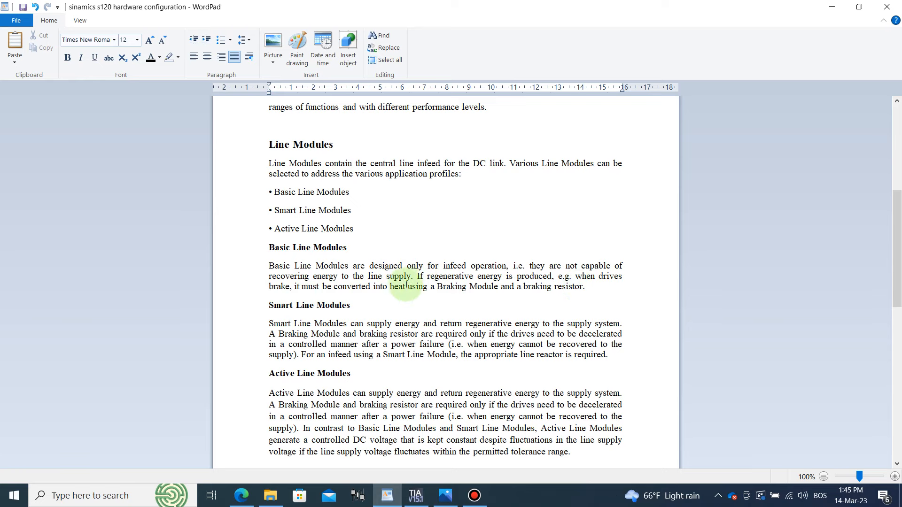
{"action": "scroll", "coordinate": [404, 282], "scroll_direction": "down", "scroll_amount": 2}
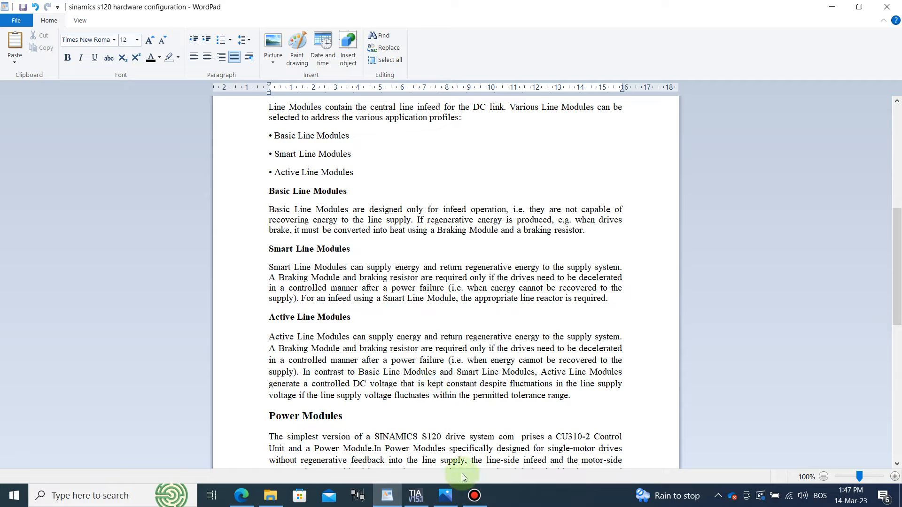
Switch back to TIA Portal and add a Smart Line Module beside the control unit of Drive unit_1
{"action": "left_click", "coordinate": [417, 496]}
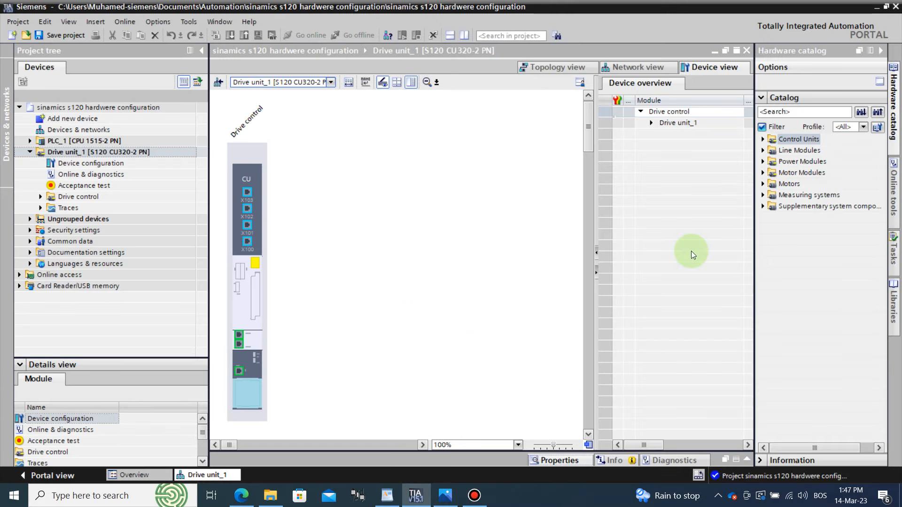
{"action": "left_click", "coordinate": [763, 151]}
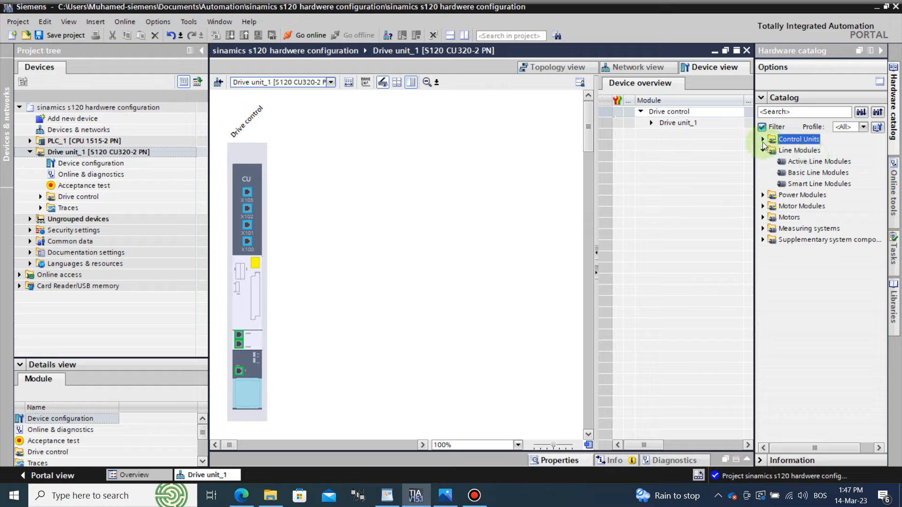
{"action": "left_click", "coordinate": [806, 184]}
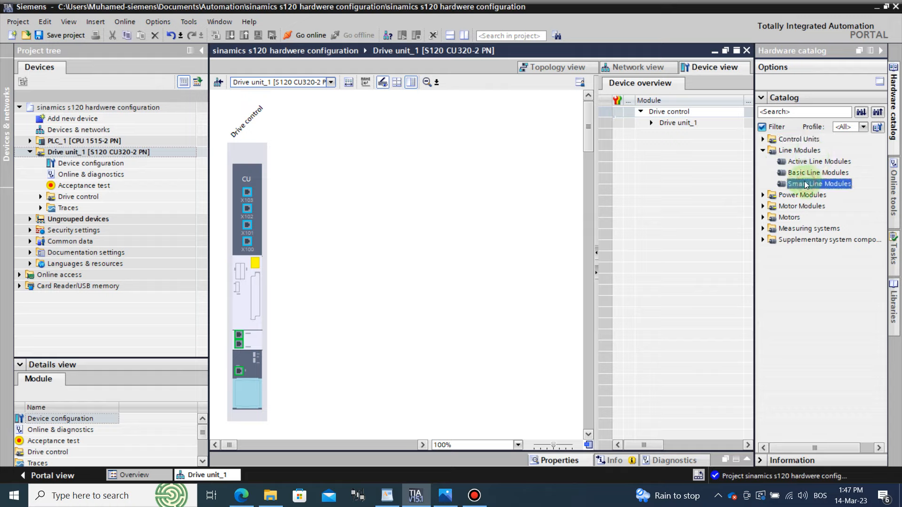
{"action": "left_click_drag", "start_coordinate": [805, 184], "coordinate": [381, 202]}
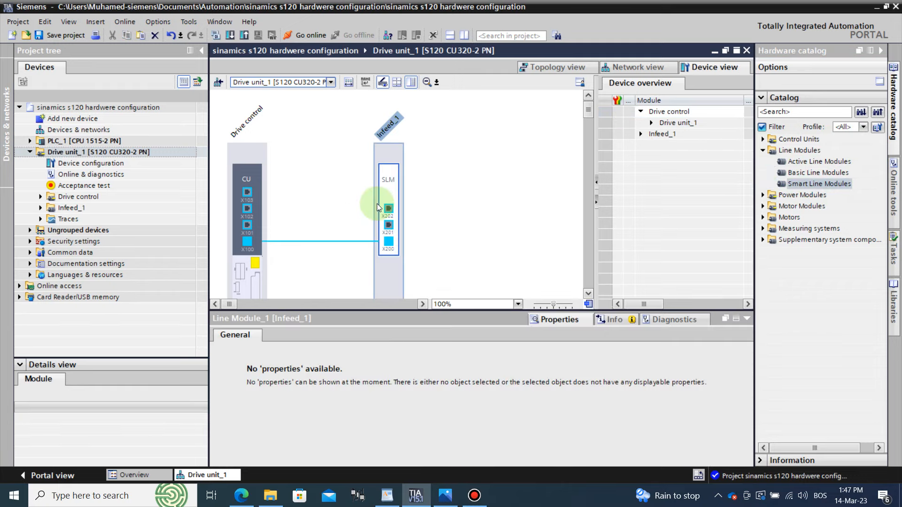
Assign the 16 kW Booksize Smart Line Module 6SL3130-6TE21-6Axx to the line module in Infeed_1
{"action": "left_click", "coordinate": [547, 321]}
{"action": "left_click", "coordinate": [452, 283]}
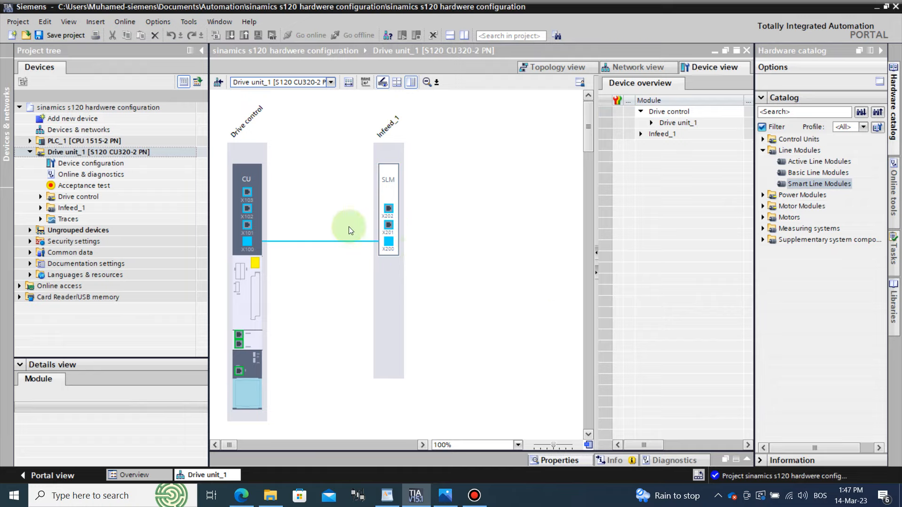
{"action": "left_click", "coordinate": [242, 240]}
{"action": "left_click", "coordinate": [389, 188]}
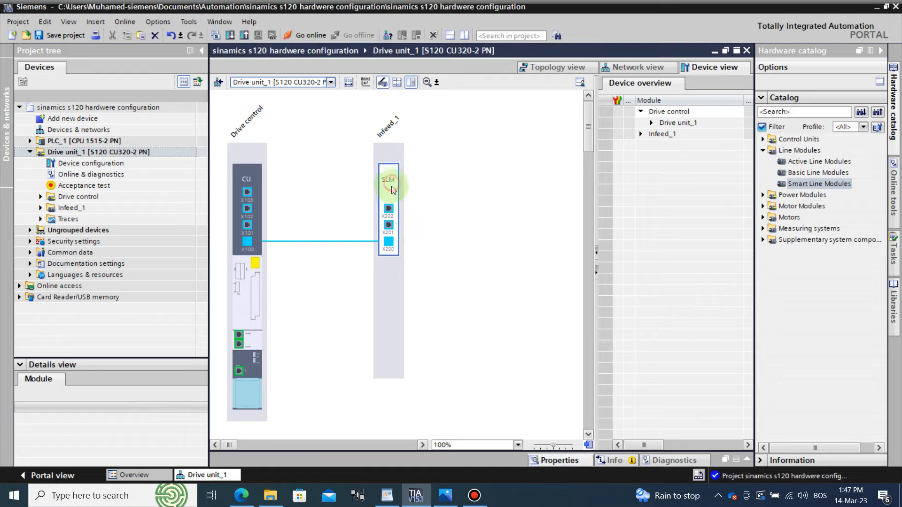
{"action": "left_click", "coordinate": [531, 462]}
{"action": "left_click", "coordinate": [353, 383]}
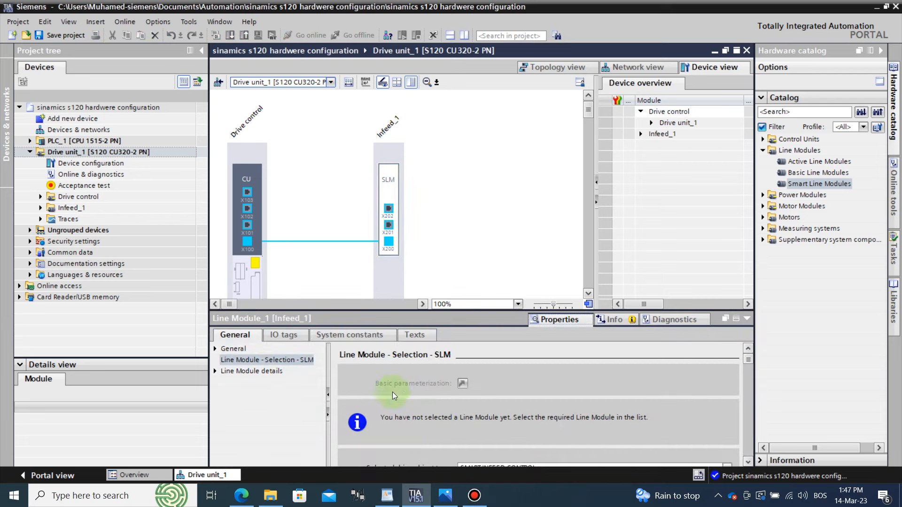
{"action": "scroll", "coordinate": [511, 384], "scroll_direction": "down", "scroll_amount": 3}
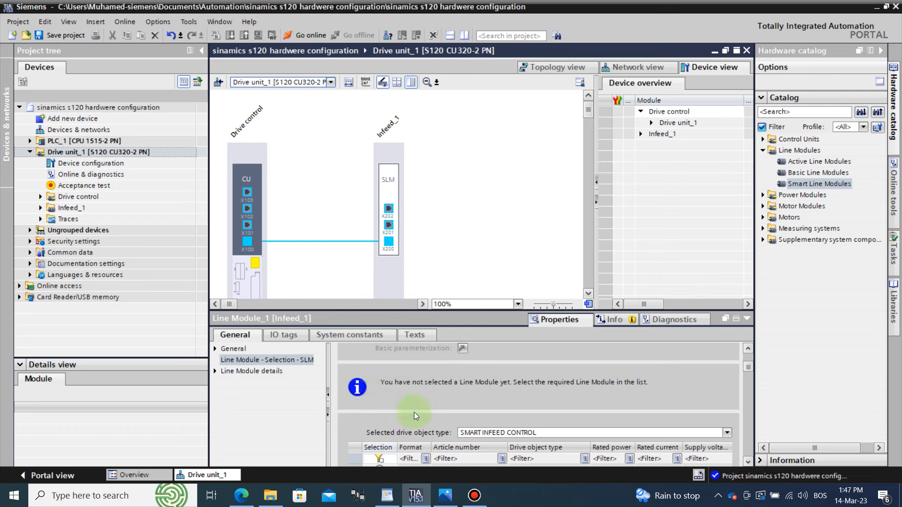
{"action": "scroll", "coordinate": [415, 415], "scroll_direction": "down", "scroll_amount": 3}
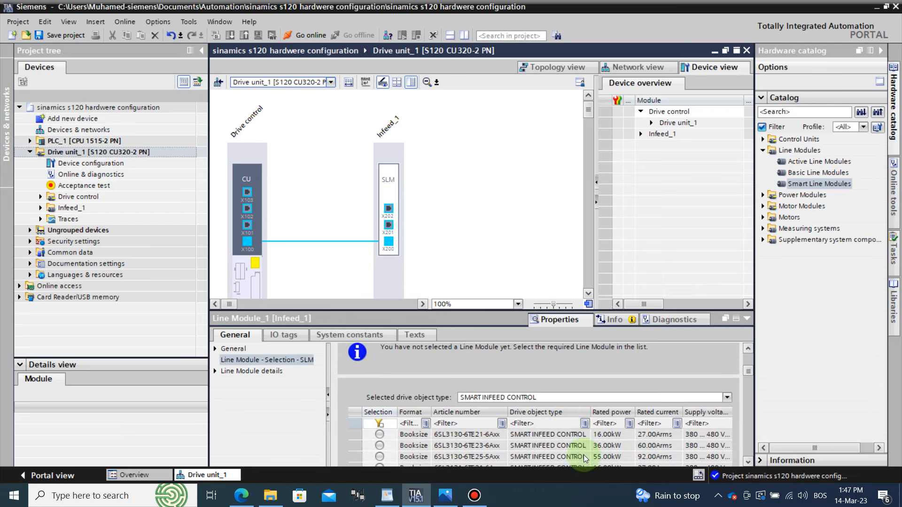
{"action": "scroll", "coordinate": [744, 464], "scroll_direction": "down", "scroll_amount": 4}
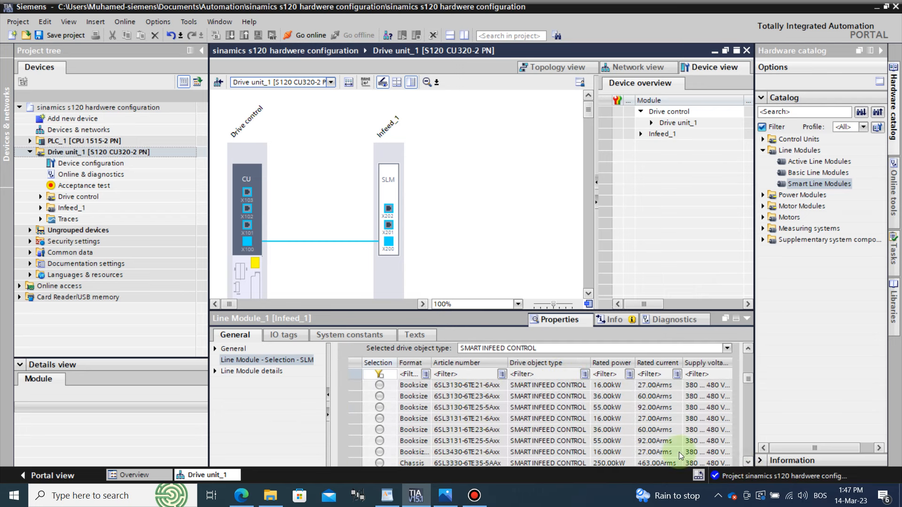
{"action": "left_click", "coordinate": [379, 386]}
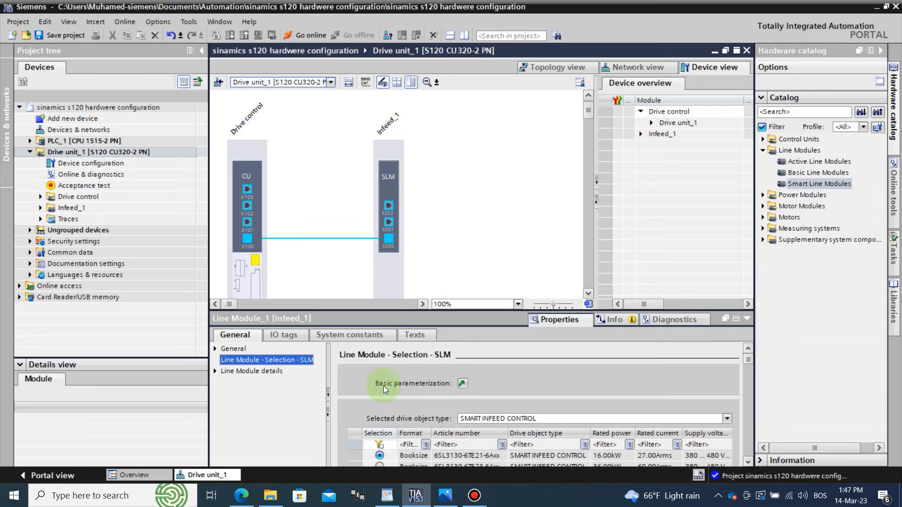
{"action": "scroll", "coordinate": [748, 464], "scroll_direction": "down", "scroll_amount": 5}
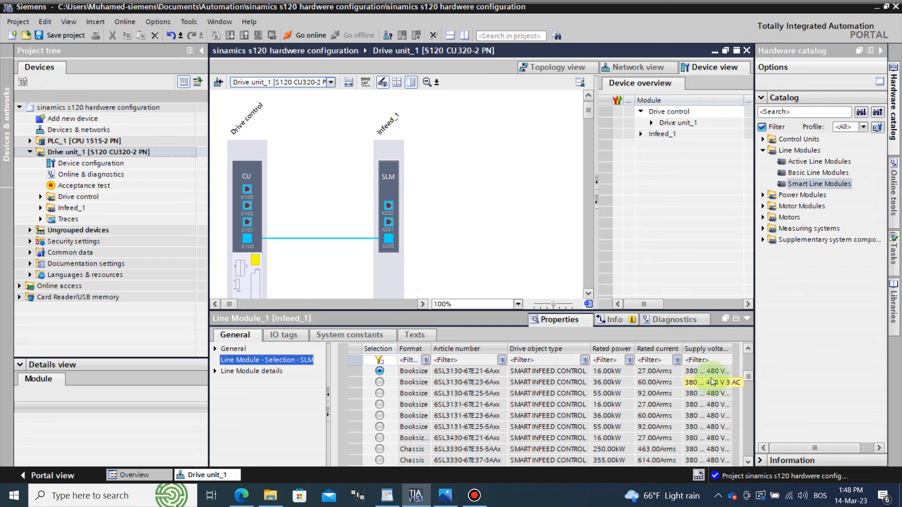
Switch to the WordPad document and read the descriptions of the Line Modules and Power Modules
{"action": "left_click", "coordinate": [387, 496]}
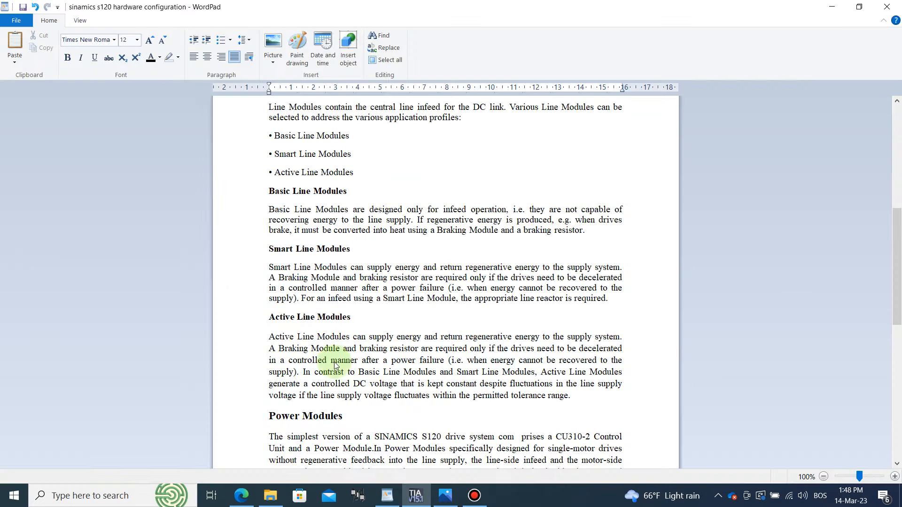
{"action": "left_click", "coordinate": [416, 323]}
{"action": "scroll", "coordinate": [414, 324], "scroll_direction": "down", "scroll_amount": 5}
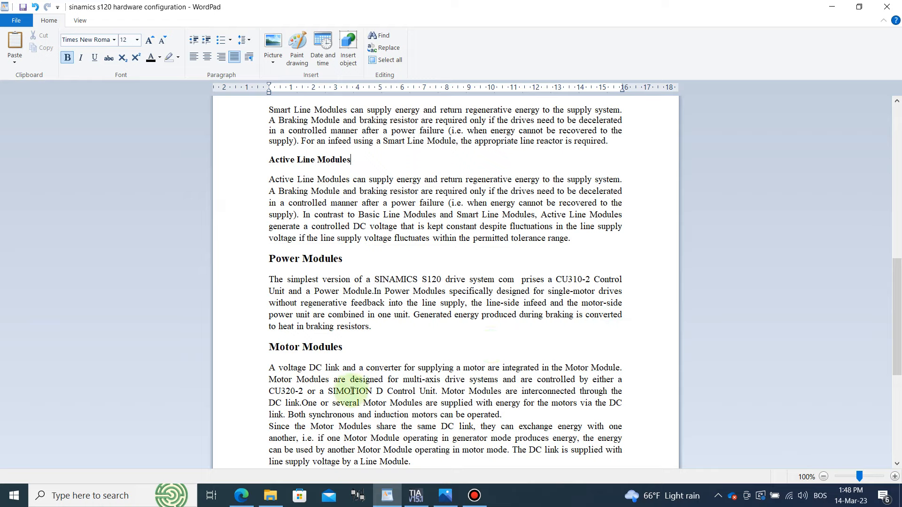
Switch back to TIA Portal and check which Power Modules the hardware catalog offers
{"action": "left_click", "coordinate": [415, 495]}
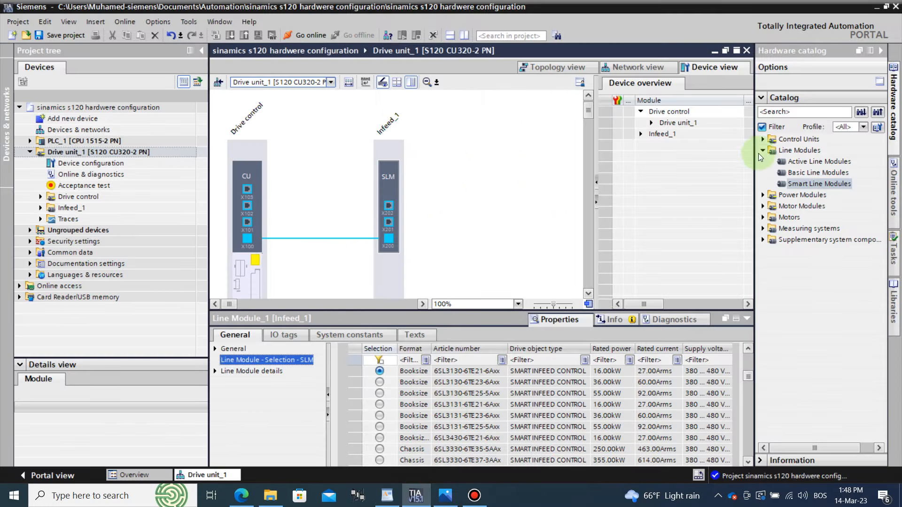
{"action": "left_click", "coordinate": [762, 150]}
{"action": "left_click", "coordinate": [763, 161]}
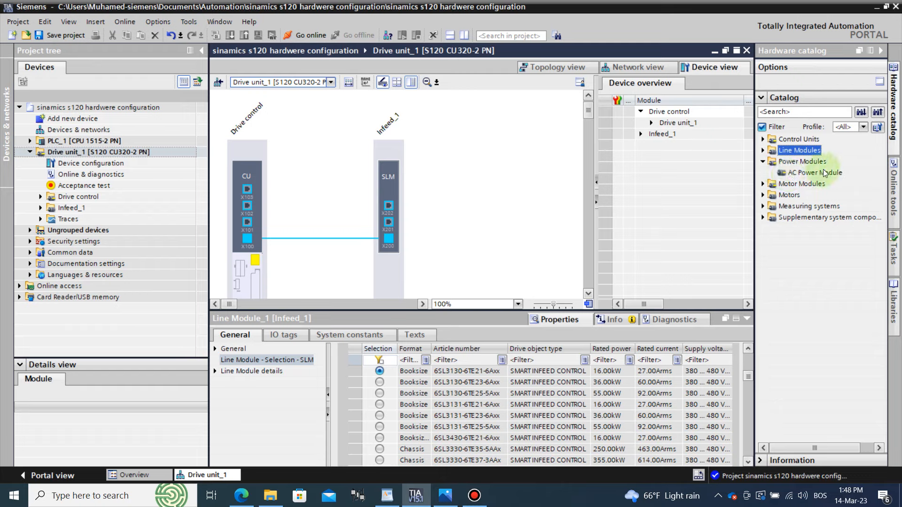
{"action": "left_click", "coordinate": [762, 161]}
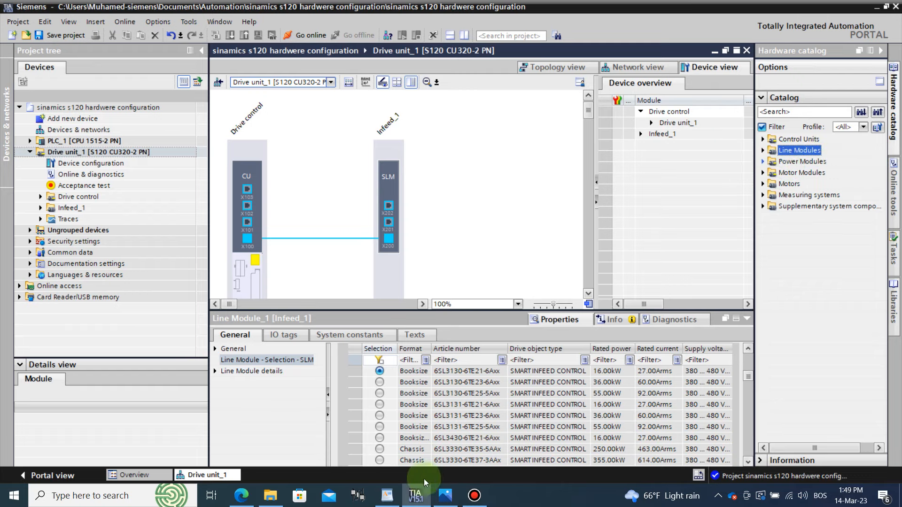
Switch to the WordPad document and read the Motor Modules section
{"action": "left_click", "coordinate": [387, 495]}
{"action": "scroll", "coordinate": [331, 273], "scroll_direction": "down", "scroll_amount": 2}
{"action": "scroll", "coordinate": [331, 272], "scroll_direction": "down", "scroll_amount": 2}
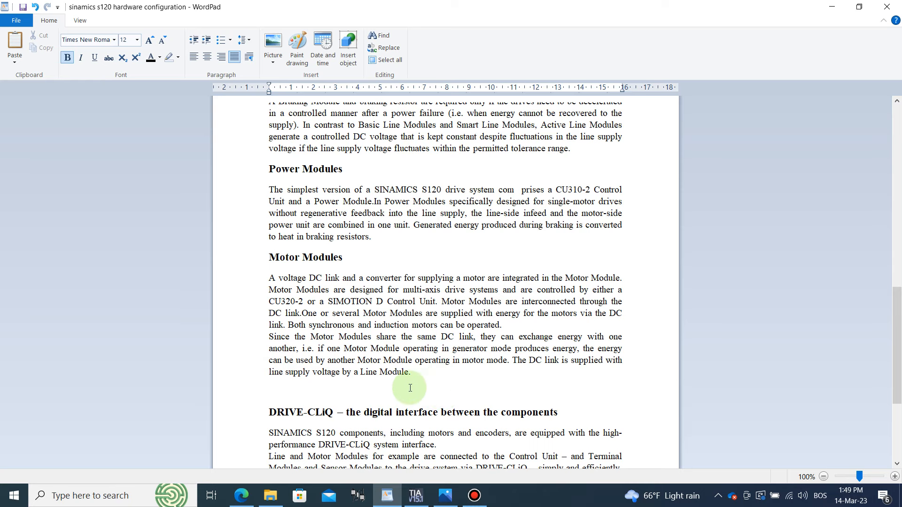
Switch back to TIA Portal and add a Single Motor Module beside the Smart Line Module of Drive unit_1
{"action": "left_click", "coordinate": [411, 499]}
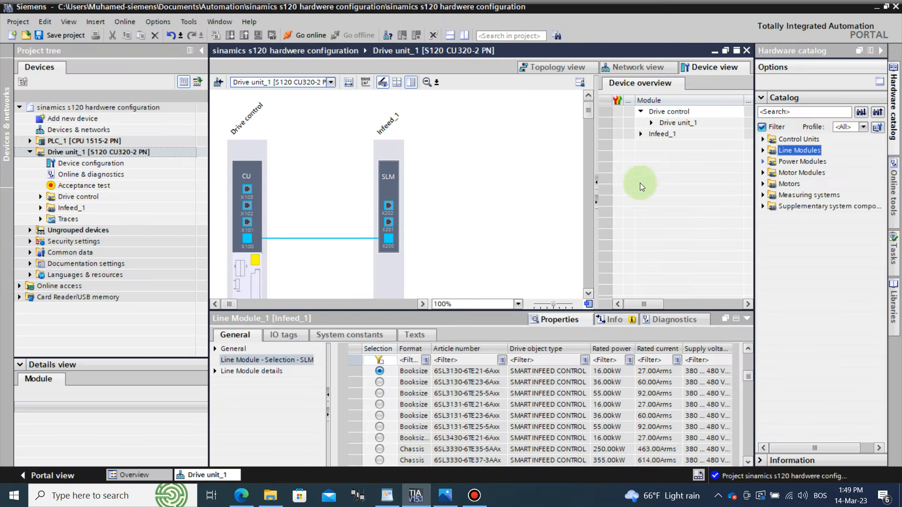
{"action": "left_click", "coordinate": [763, 172]}
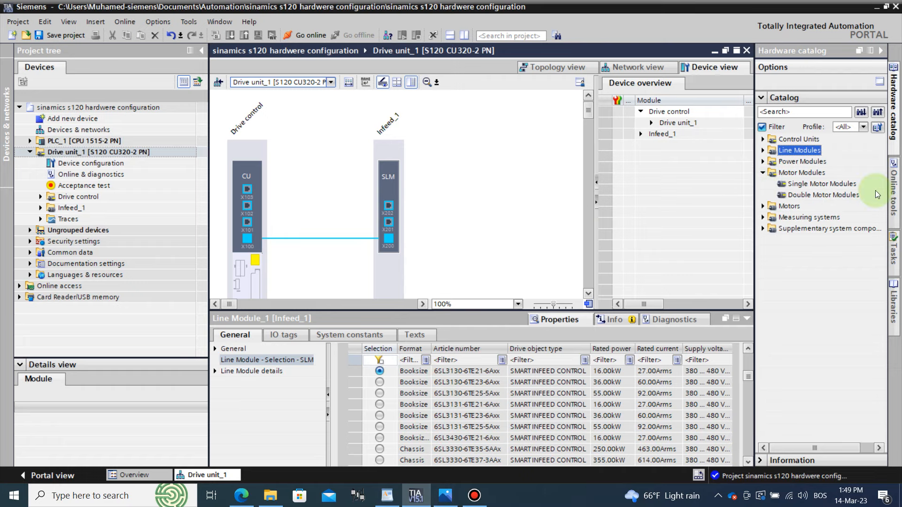
{"action": "left_click", "coordinate": [807, 185]}
{"action": "left_click_drag", "start_coordinate": [799, 187], "coordinate": [496, 188]}
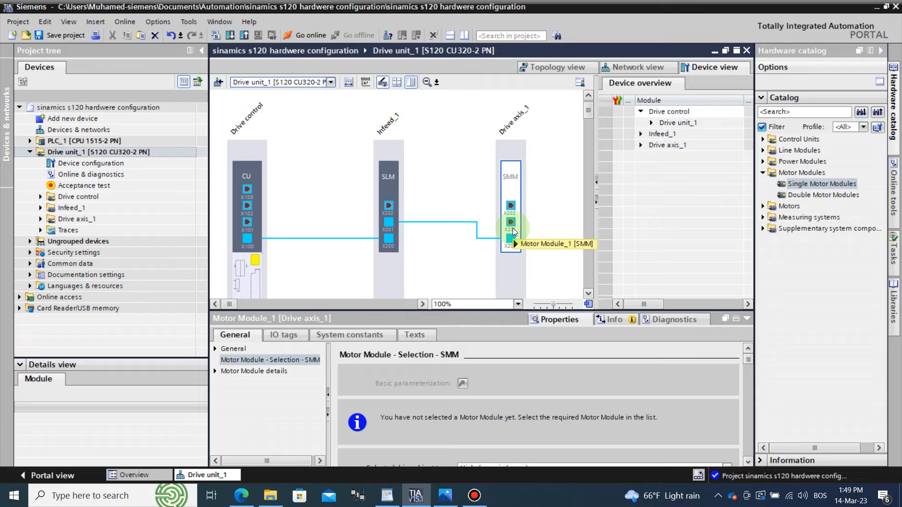
Assign the 9.70 kW, 18 A Booksize servo module 6SL3120-1TE21-8Axx to the Single Motor Module in Drive axis_1
{"action": "left_click", "coordinate": [515, 173]}
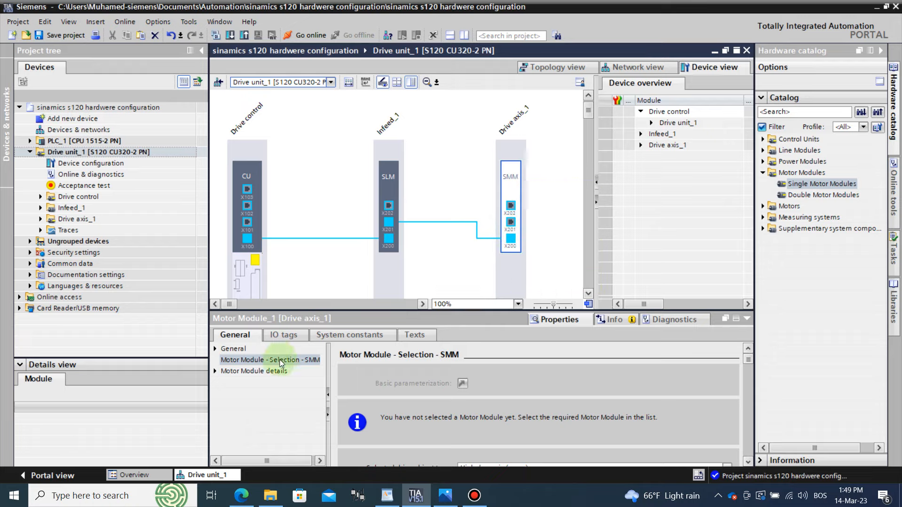
{"action": "scroll", "coordinate": [419, 394], "scroll_direction": "down", "scroll_amount": 1}
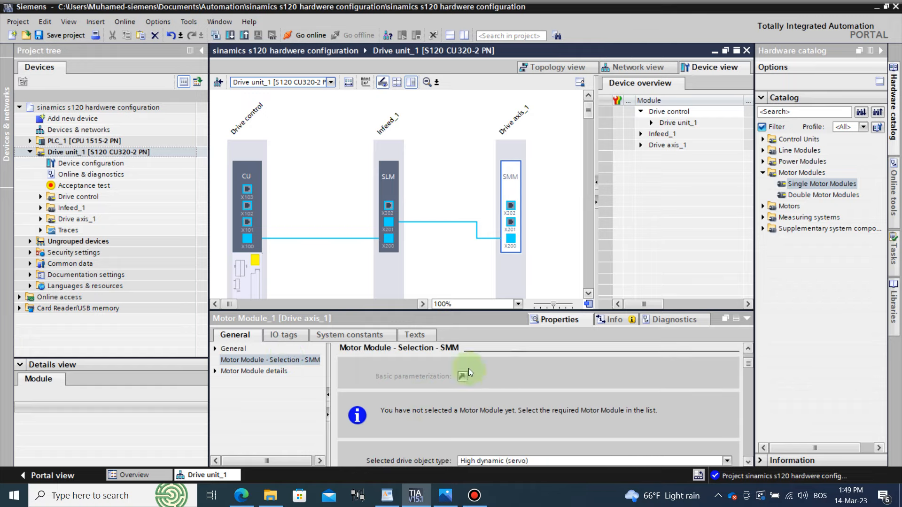
{"action": "left_click", "coordinate": [749, 461]}
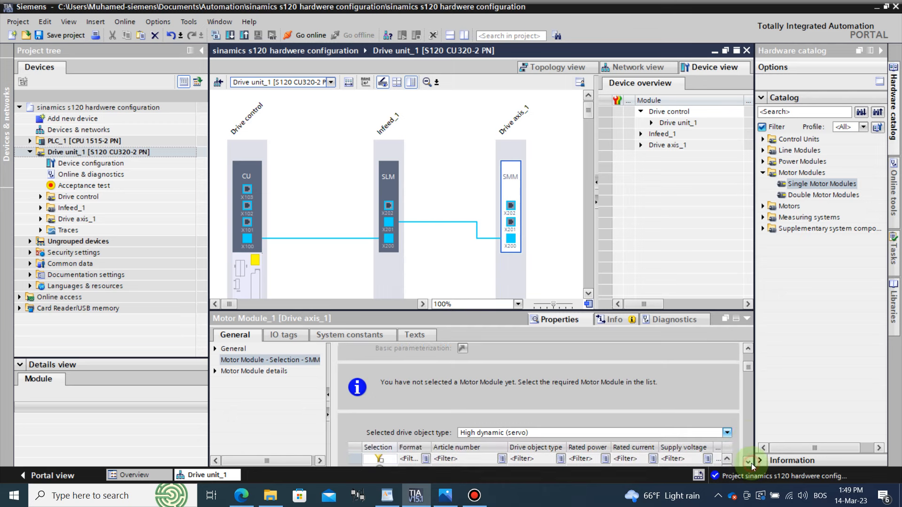
{"action": "left_click", "coordinate": [750, 462]}
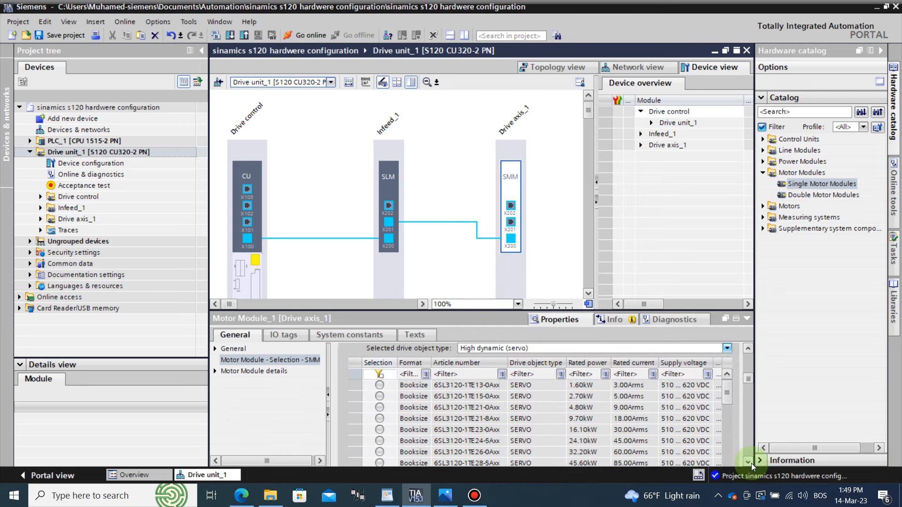
{"action": "left_click", "coordinate": [380, 418]}
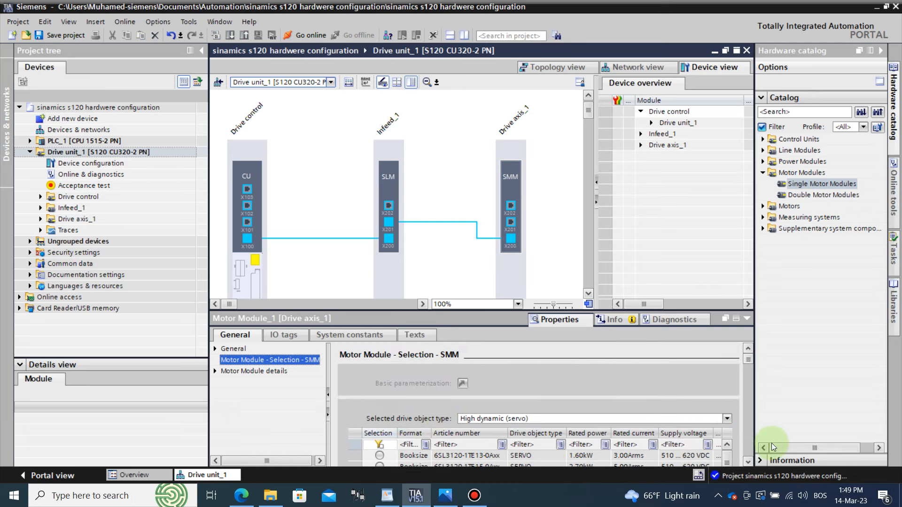
{"action": "left_click", "coordinate": [748, 462]}
{"action": "left_click", "coordinate": [748, 464]}
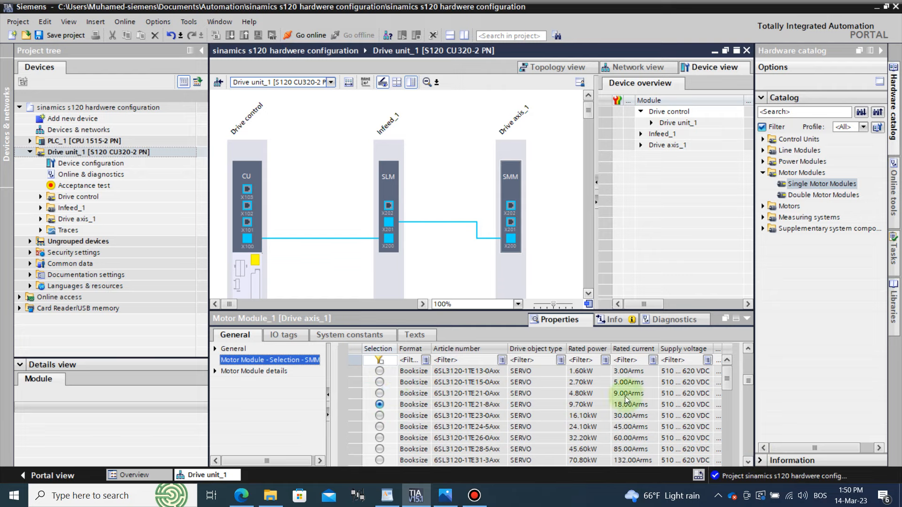
Review the Motor Module's supply voltage setting, general project information and catalog information
{"action": "left_click", "coordinate": [215, 371]}
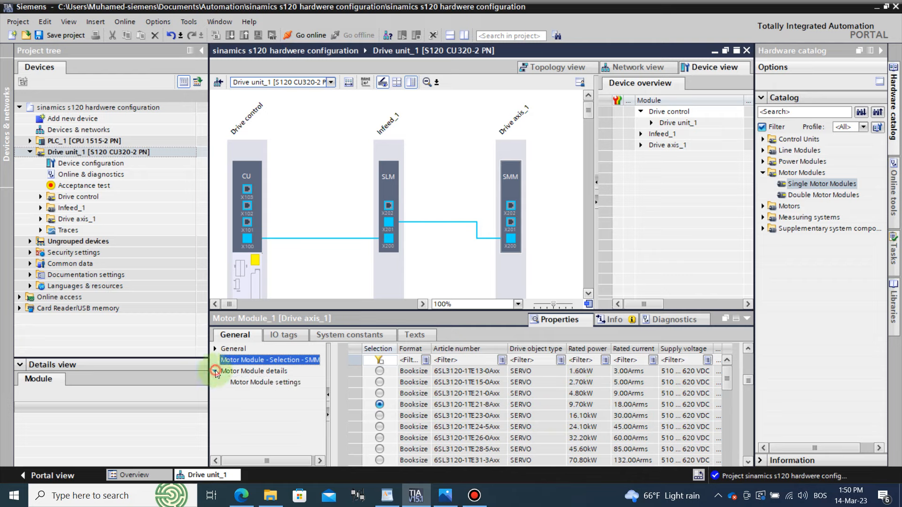
{"action": "left_click", "coordinate": [235, 383]}
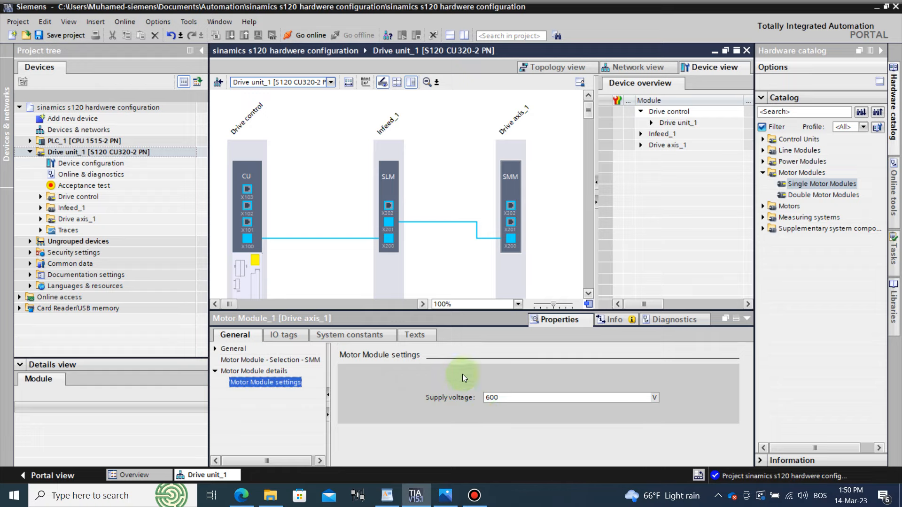
{"action": "left_click", "coordinate": [244, 350]}
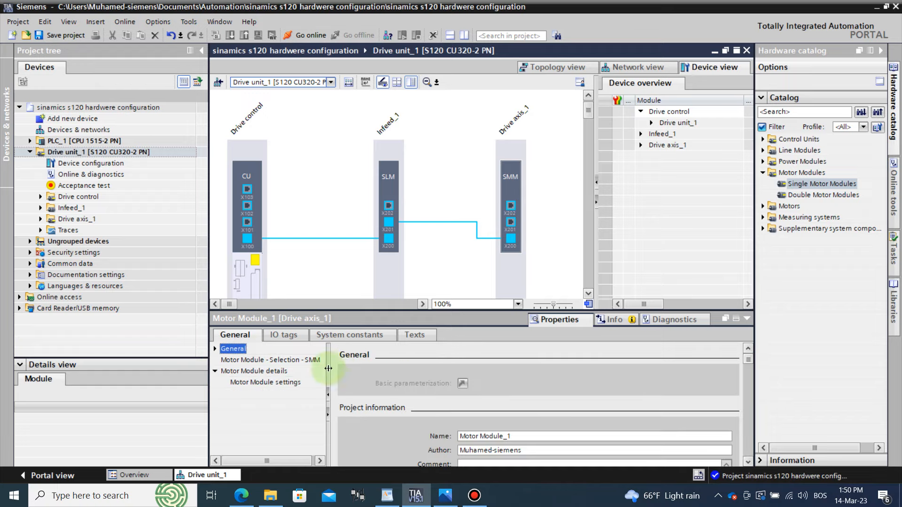
{"action": "scroll", "coordinate": [427, 392], "scroll_direction": "down", "scroll_amount": 3}
{"action": "scroll", "coordinate": [430, 391], "scroll_direction": "down", "scroll_amount": 3}
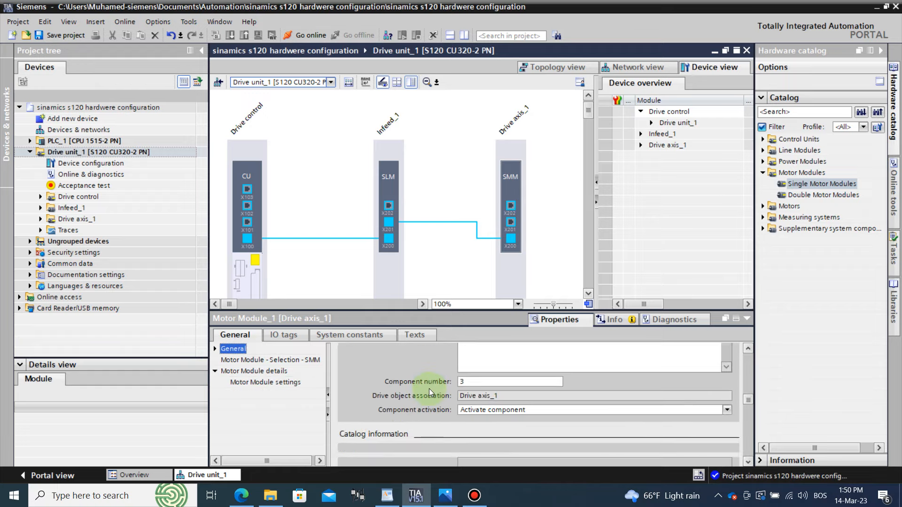
{"action": "scroll", "coordinate": [429, 388], "scroll_direction": "down", "scroll_amount": 3}
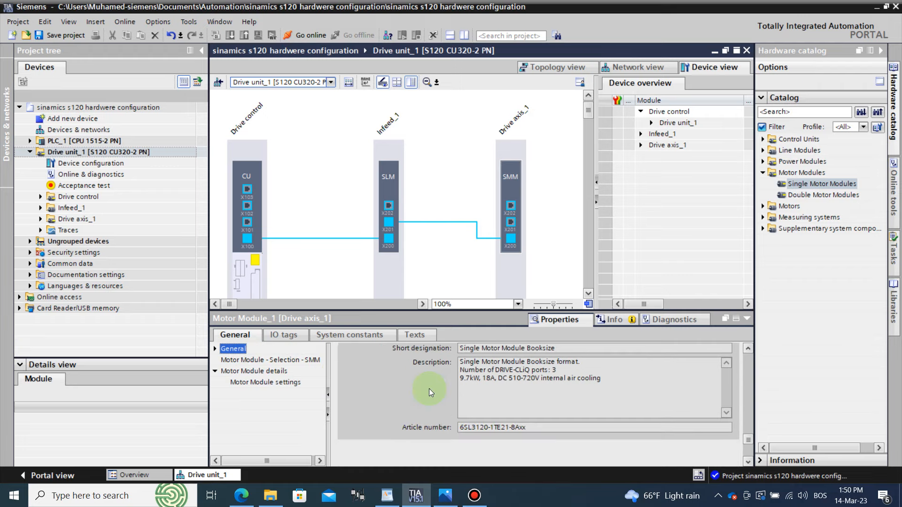
{"action": "left_click", "coordinate": [274, 363]}
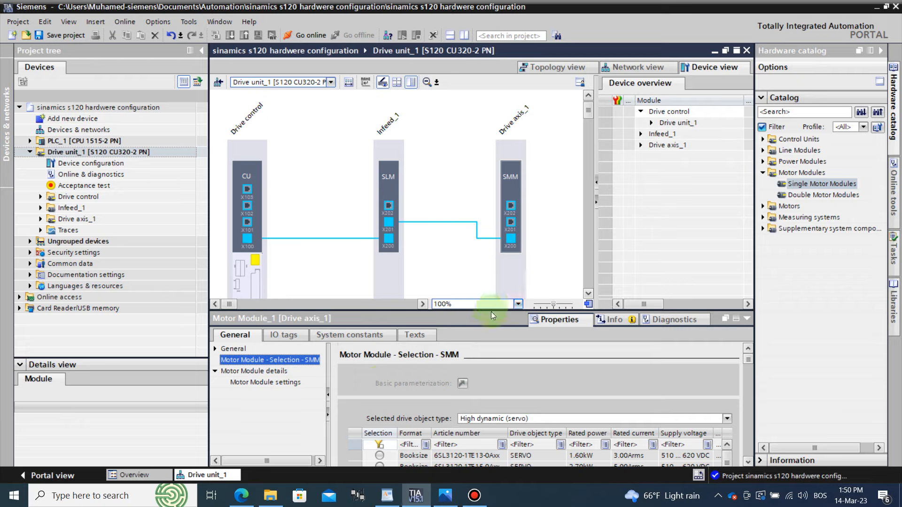
Add a DRIVE-CLiQ motor below the Single Motor Module in Drive axis_1 and collapse the properties to show the whole axis
{"action": "left_click", "coordinate": [551, 323]}
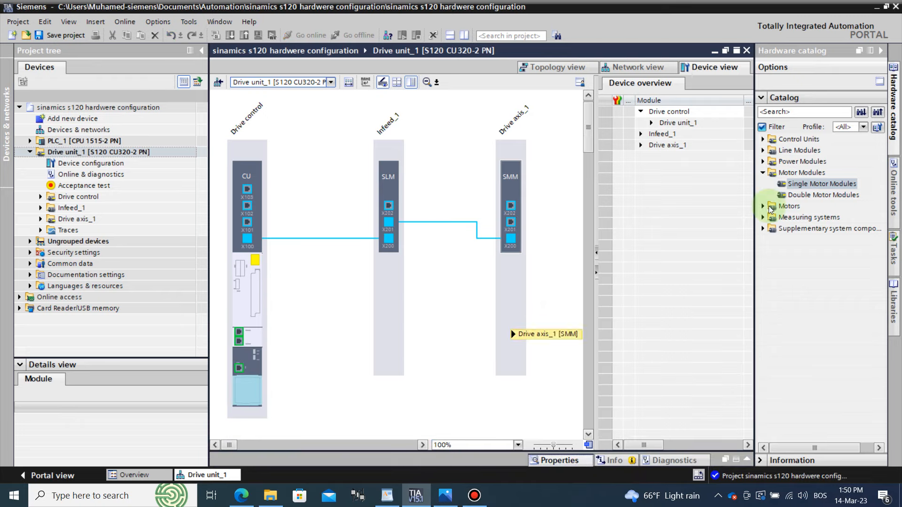
{"action": "left_click", "coordinate": [762, 173]}
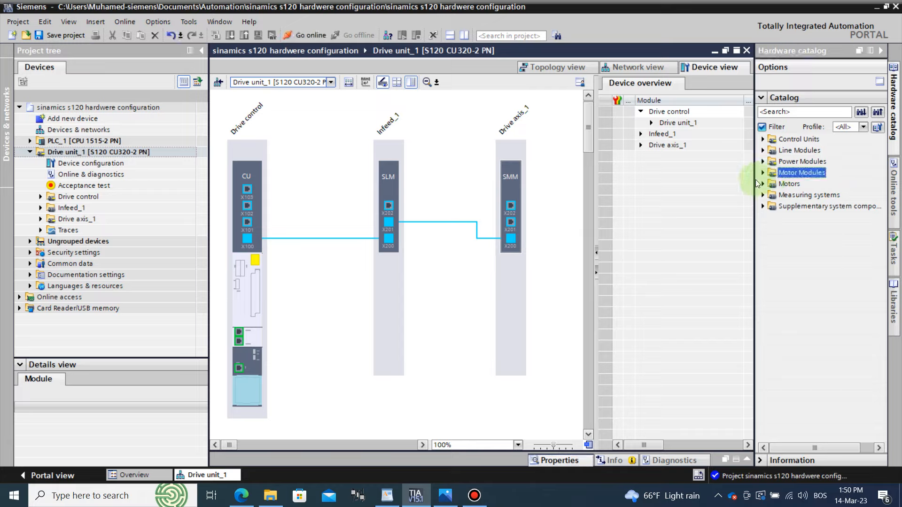
{"action": "left_click", "coordinate": [764, 184]}
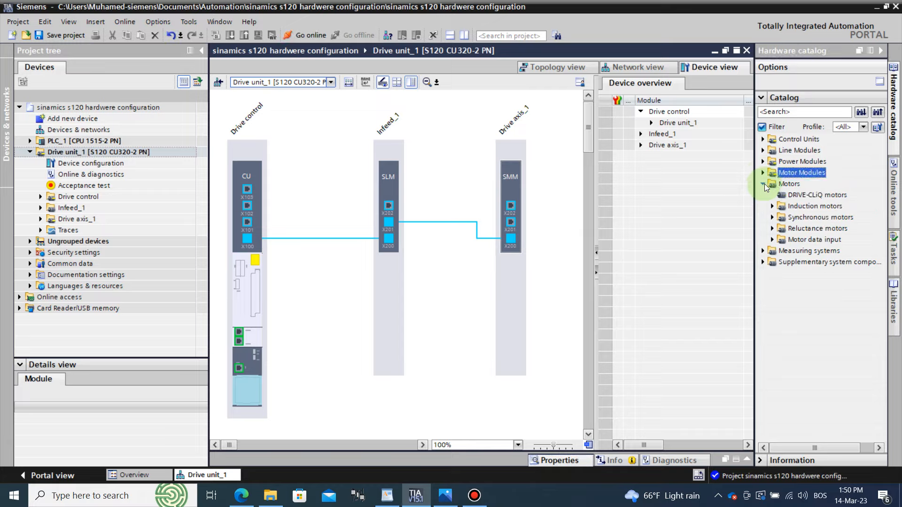
{"action": "left_click", "coordinate": [797, 196]}
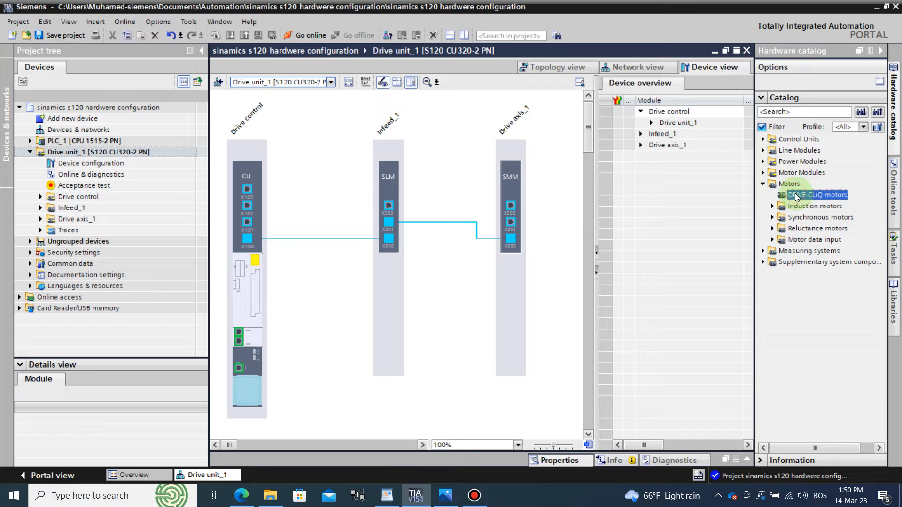
{"action": "left_click_drag", "start_coordinate": [801, 195], "coordinate": [516, 288]}
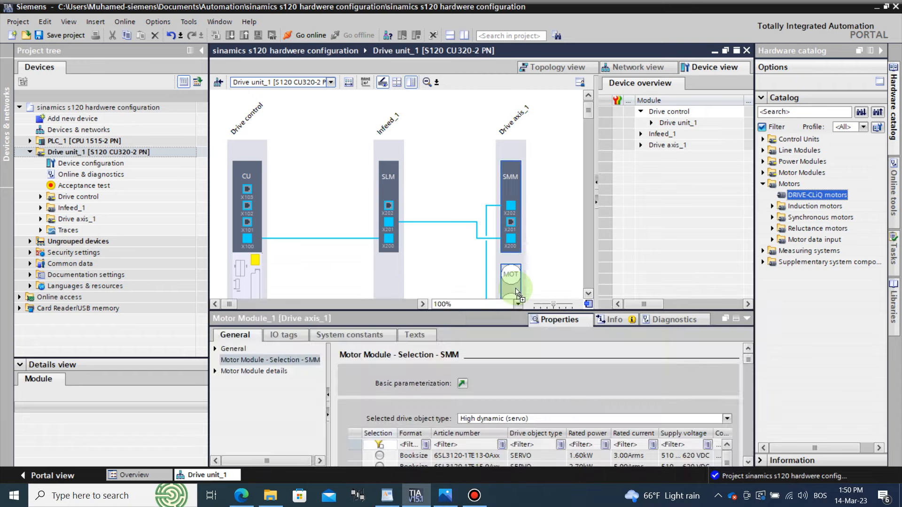
{"action": "left_click", "coordinate": [547, 317]}
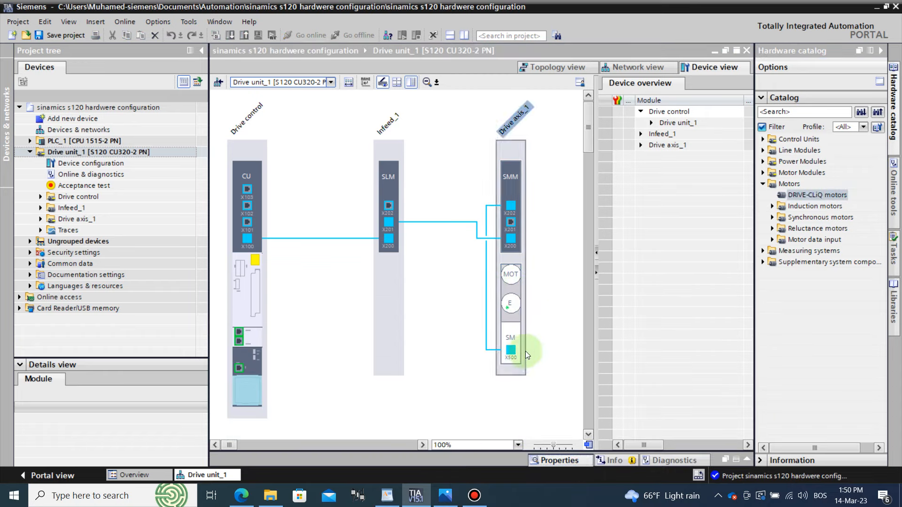
Open the properties of the DRIVE-CLiQ motor in Drive axis_1 and read its Read out DRIVE-CLiQ motor information
{"action": "left_click", "coordinate": [559, 458]}
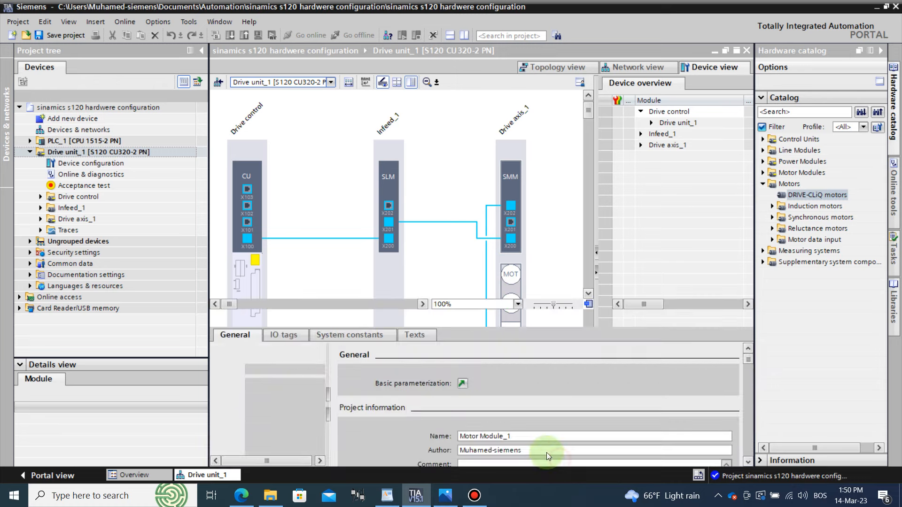
{"action": "left_click", "coordinate": [506, 278]}
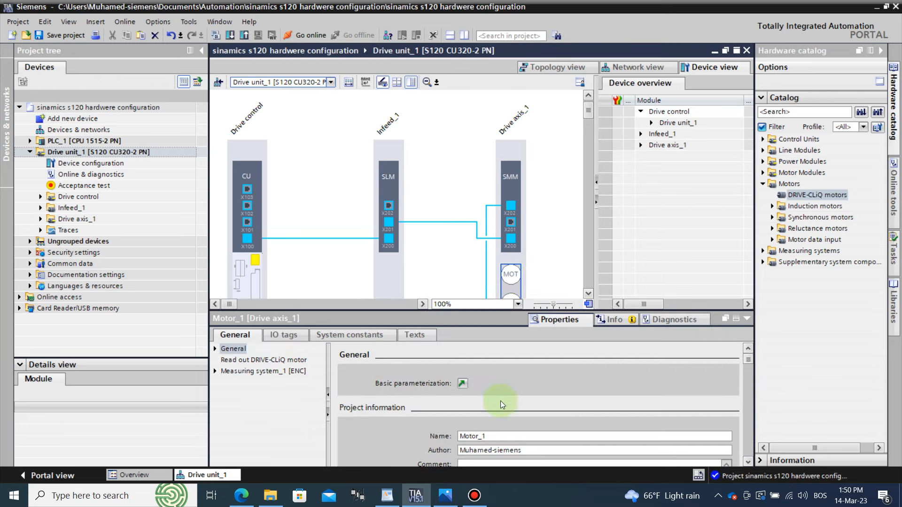
{"action": "scroll", "coordinate": [496, 385], "scroll_direction": "down", "scroll_amount": 2}
{"action": "left_click", "coordinate": [270, 359]}
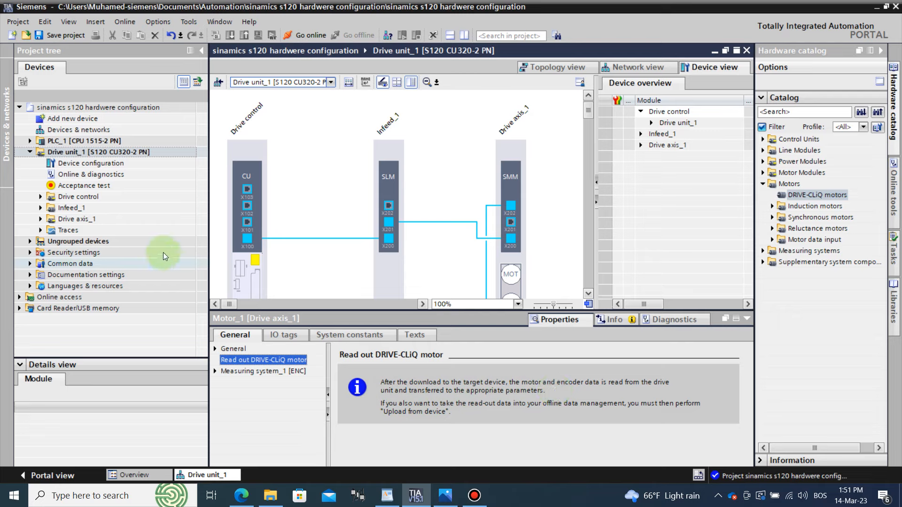
Review the download and upload commands available for Drive unit_1 without running any of them
{"action": "left_click", "coordinate": [75, 152]}
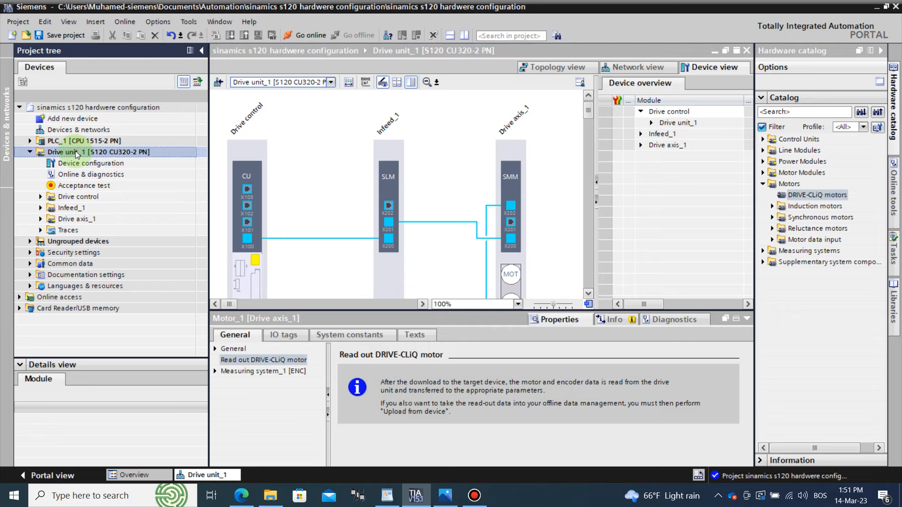
{"action": "right_click", "coordinate": [75, 152]}
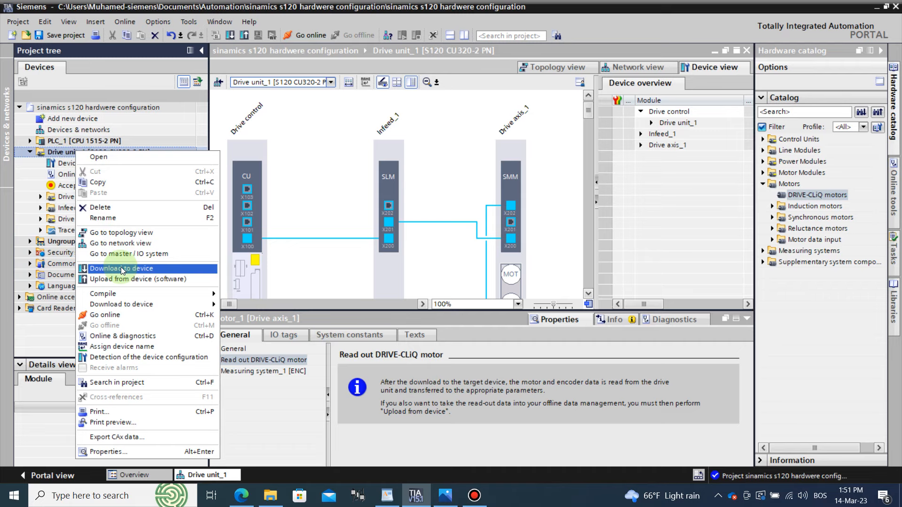
{"action": "left_click", "coordinate": [439, 412]}
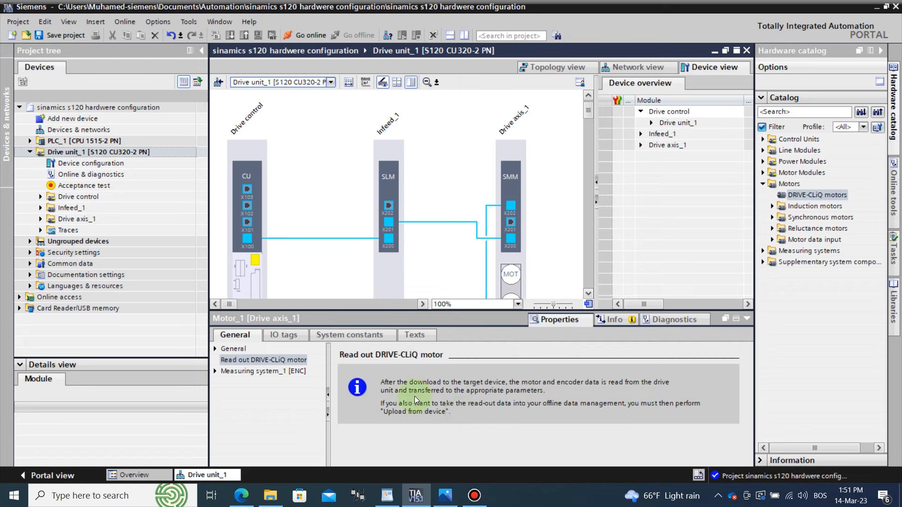
{"action": "right_click", "coordinate": [70, 154]}
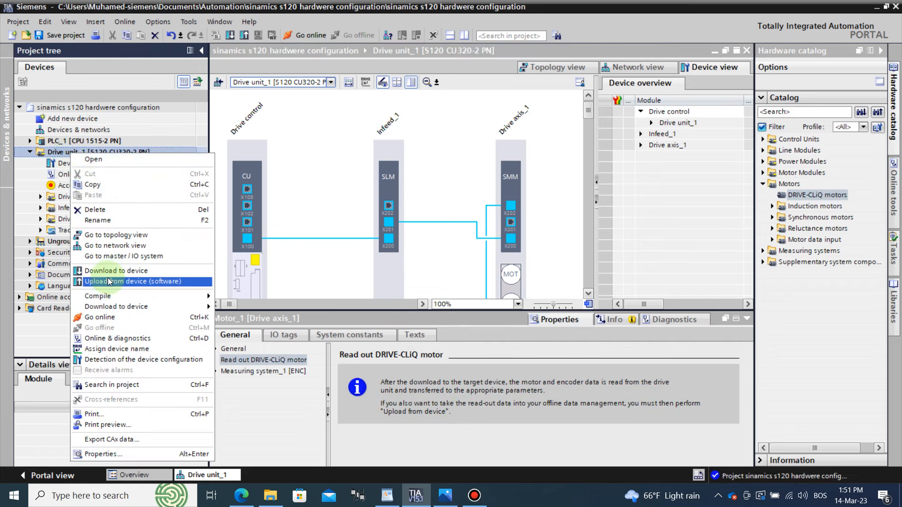
{"action": "mouse_move", "coordinate": [155, 306]}
{"action": "left_click", "coordinate": [444, 414]}
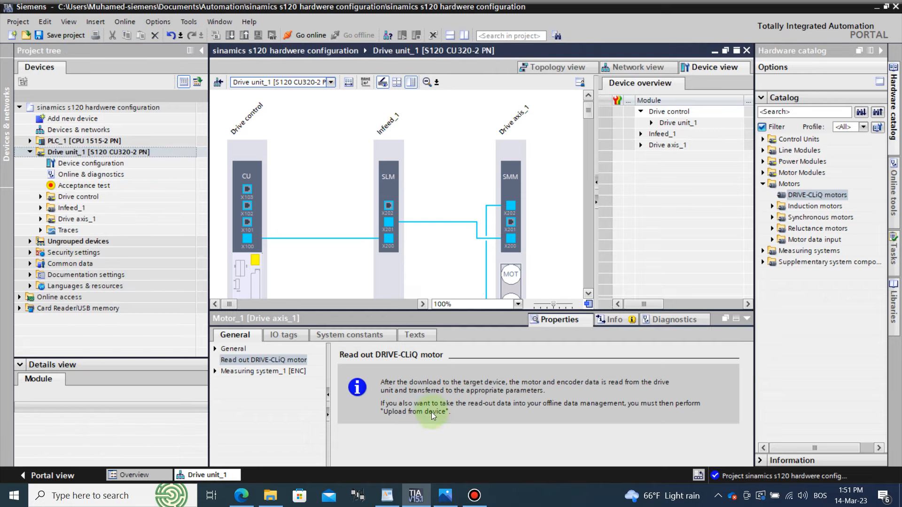
Examine the general and catalog information of the motor's Measuring system_1, and collapse the properties to show the whole axis
{"action": "left_click", "coordinate": [215, 371]}
{"action": "left_click", "coordinate": [236, 372]}
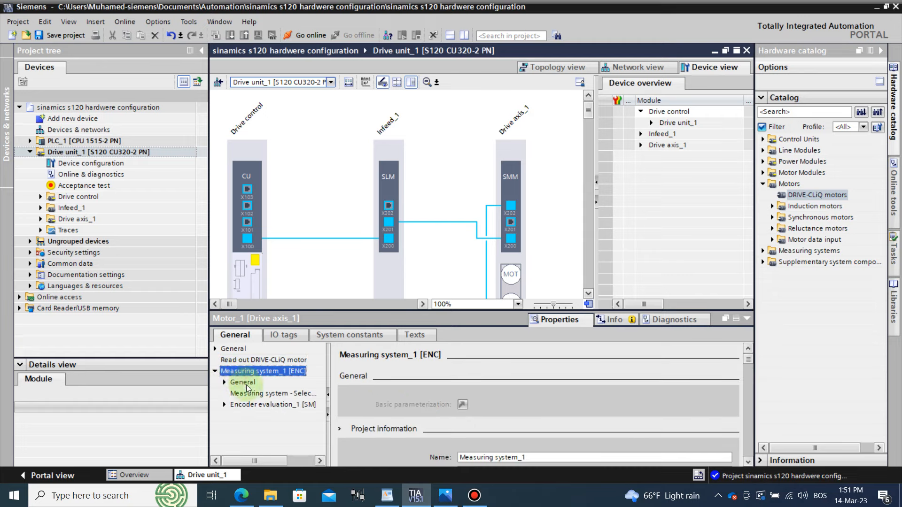
{"action": "scroll", "coordinate": [412, 395], "scroll_direction": "down", "scroll_amount": 5}
{"action": "scroll", "coordinate": [413, 396], "scroll_direction": "down", "scroll_amount": 1}
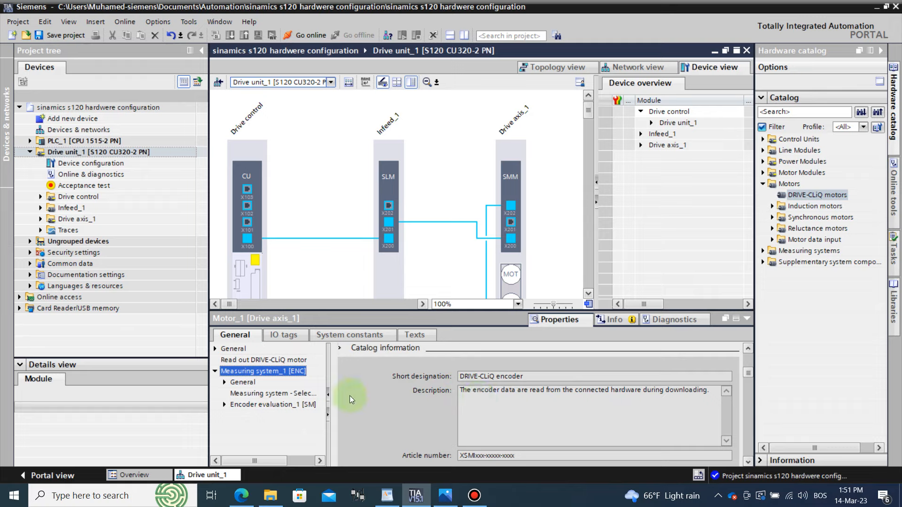
{"action": "left_click", "coordinate": [550, 321]}
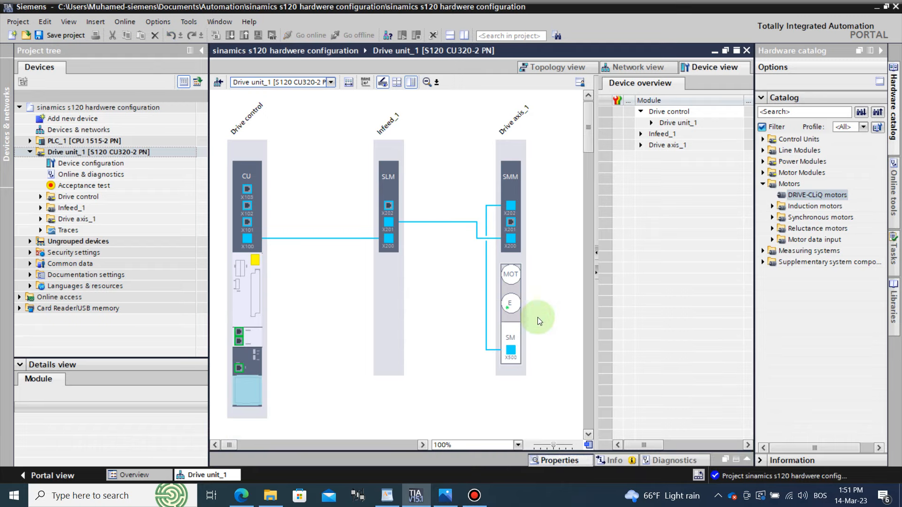
Delete the DRIVE-CLiQ motor from Drive axis_1 and confirm the deletion
{"action": "left_click", "coordinate": [511, 288]}
{"action": "left_click", "coordinate": [509, 274]}
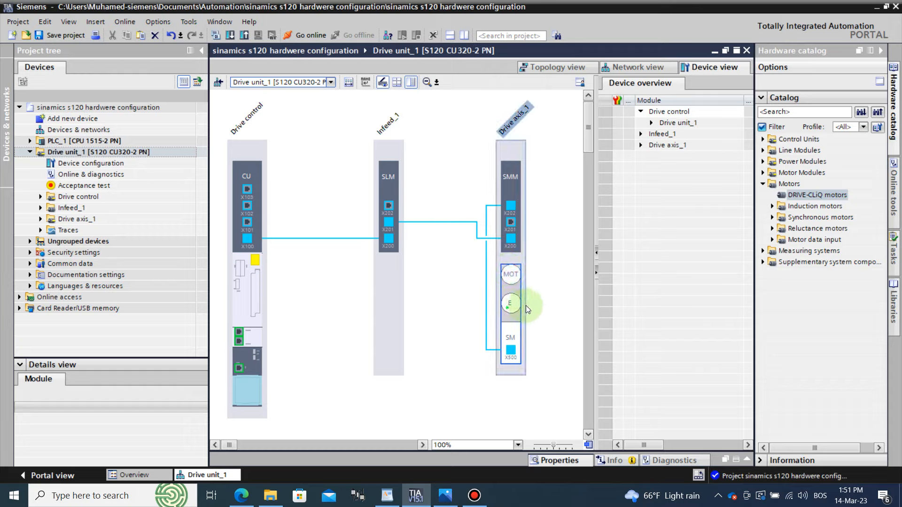
{"action": "left_click", "coordinate": [506, 275]}
{"action": "key", "text": "Delete"}
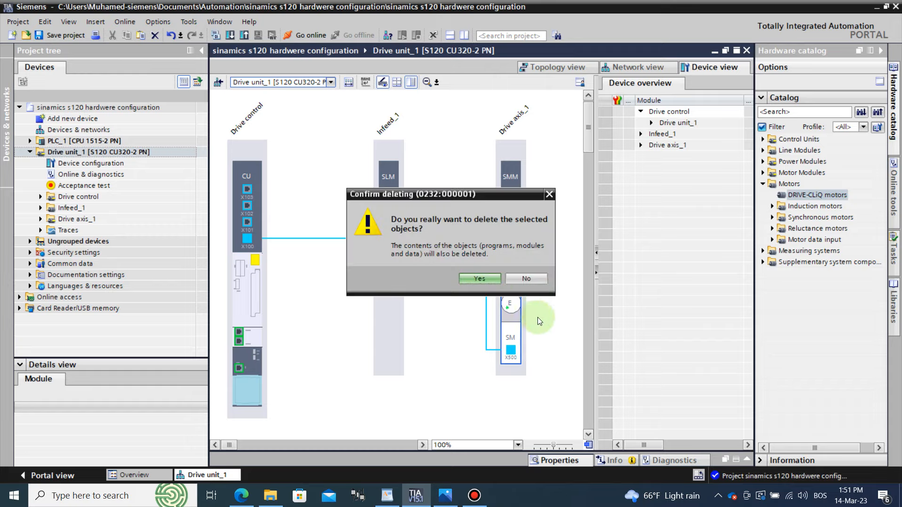
{"action": "left_click", "coordinate": [494, 279]}
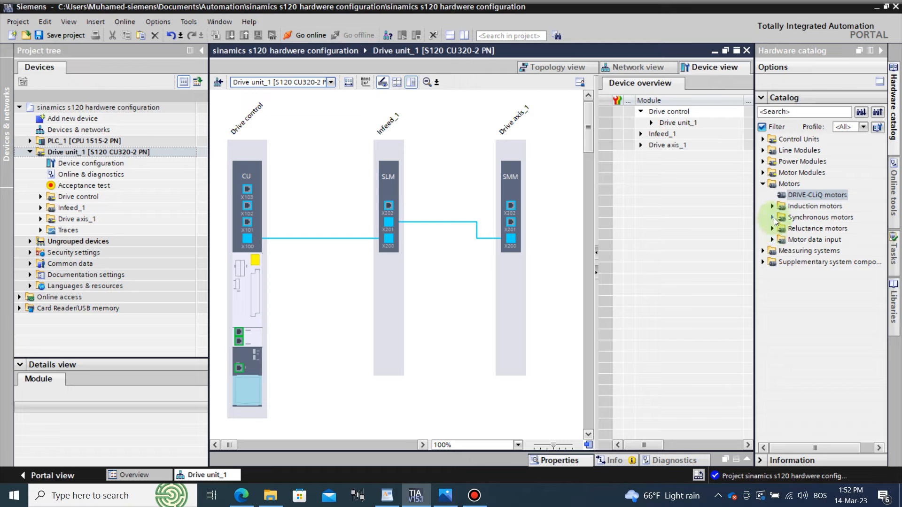
Add a 1FE2 synchronous motor below the Single Motor Module in Drive axis_1 and look through its motor selection list
{"action": "left_click", "coordinate": [772, 217]}
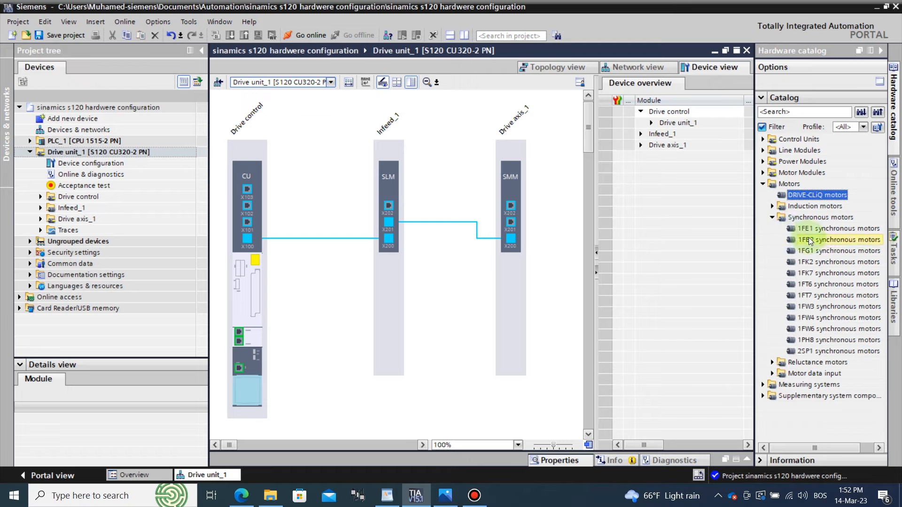
{"action": "left_click_drag", "start_coordinate": [808, 239], "coordinate": [514, 272]}
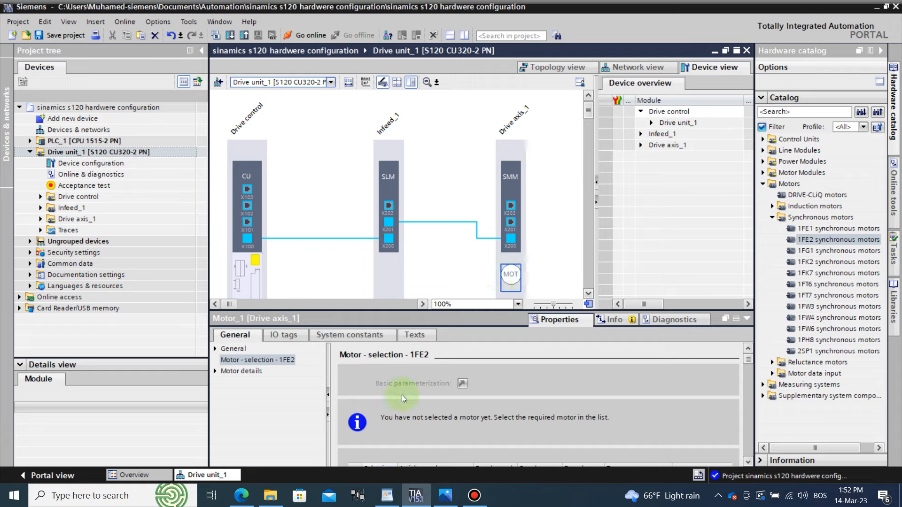
{"action": "scroll", "coordinate": [593, 429], "scroll_direction": "down", "scroll_amount": 3}
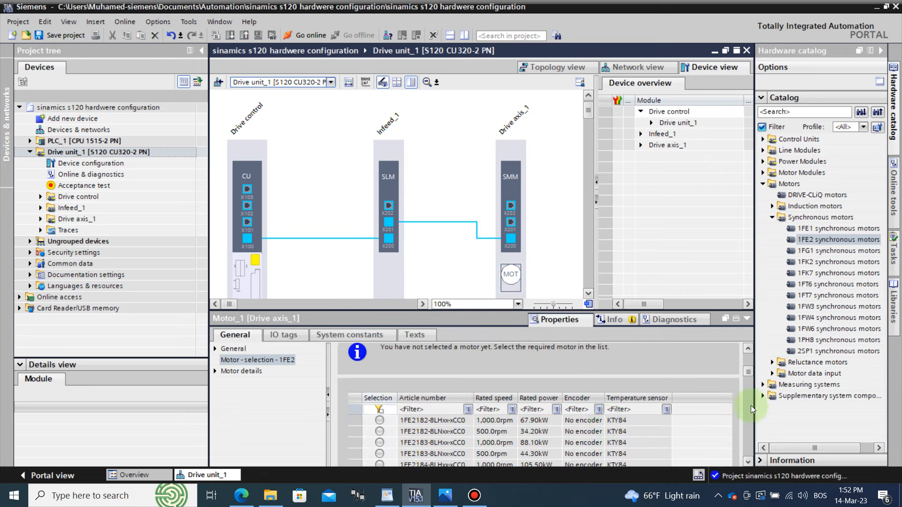
{"action": "left_click_drag", "start_coordinate": [747, 373], "coordinate": [748, 364]}
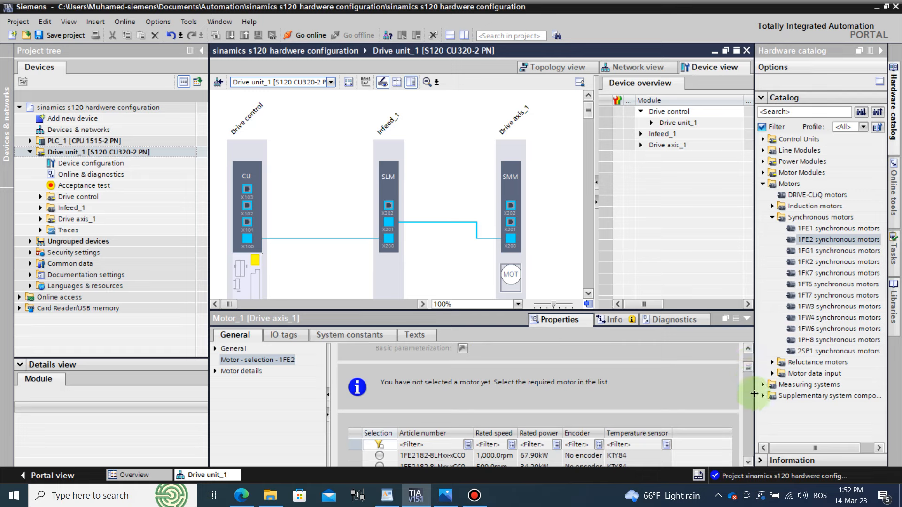
{"action": "left_click", "coordinate": [748, 461]}
{"action": "left_click", "coordinate": [748, 462]}
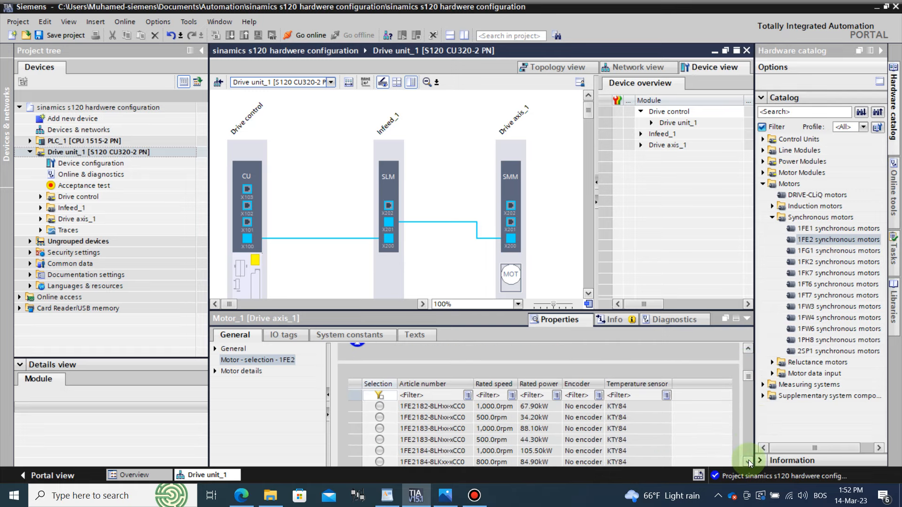
Delete the 1FE2 synchronous motor from Drive axis_1 and confirm the deletion
{"action": "left_click", "coordinate": [510, 274]}
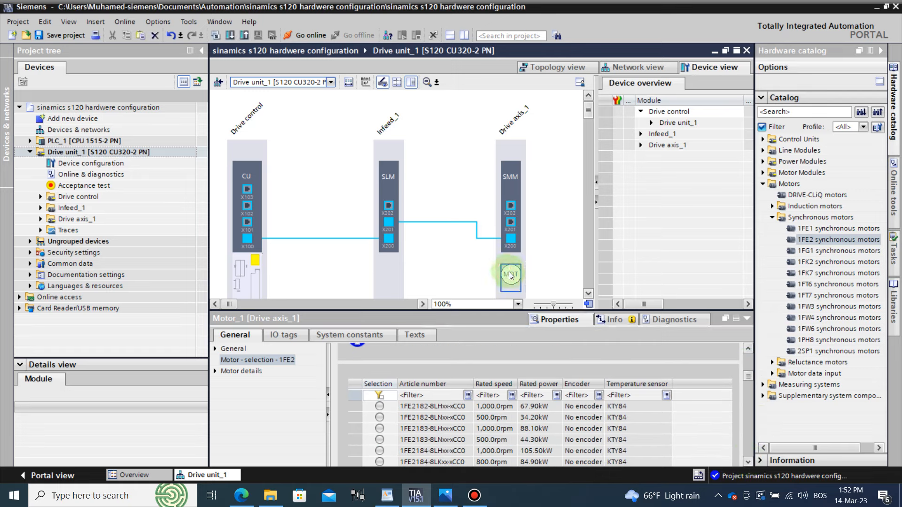
{"action": "key", "text": "Delete"}
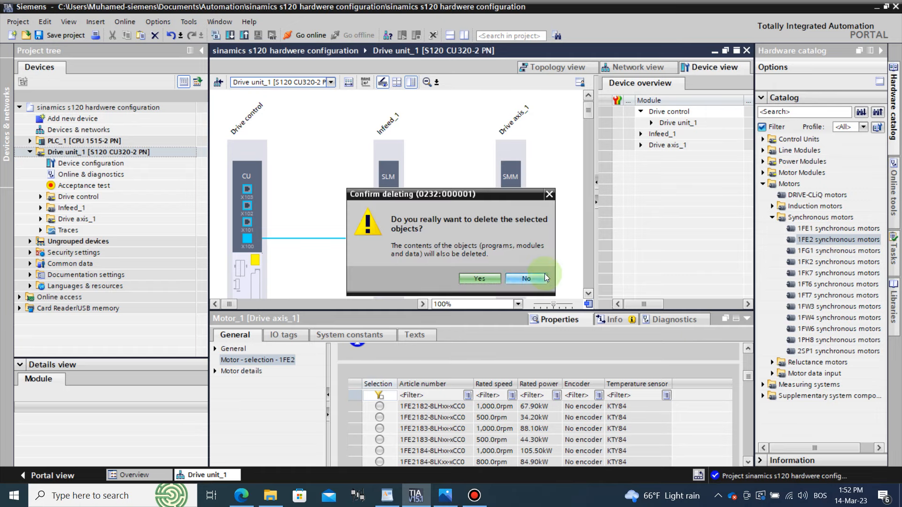
{"action": "left_click", "coordinate": [493, 278]}
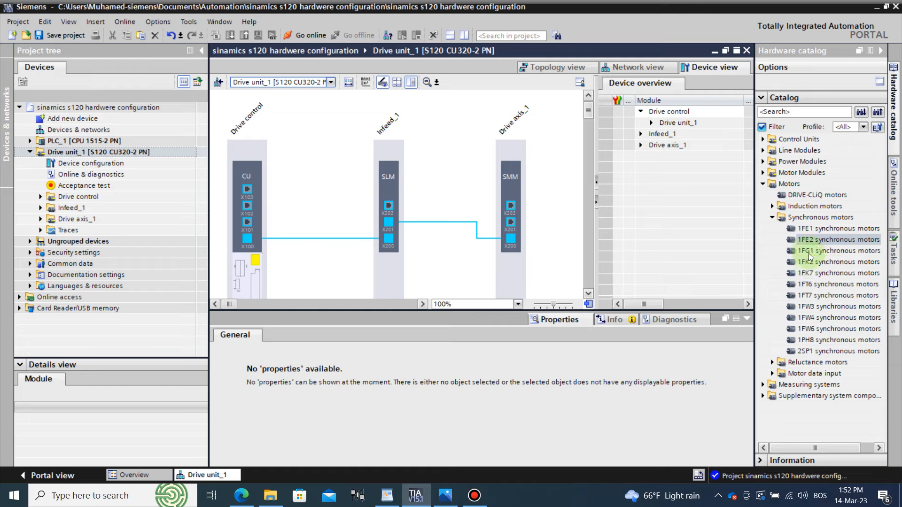
Add a 1FG1 synchronous motor below the Single Motor Module in Drive axis_1 and browse its variants by speed, power and encoder
{"action": "left_click_drag", "start_coordinate": [808, 252], "coordinate": [521, 275]}
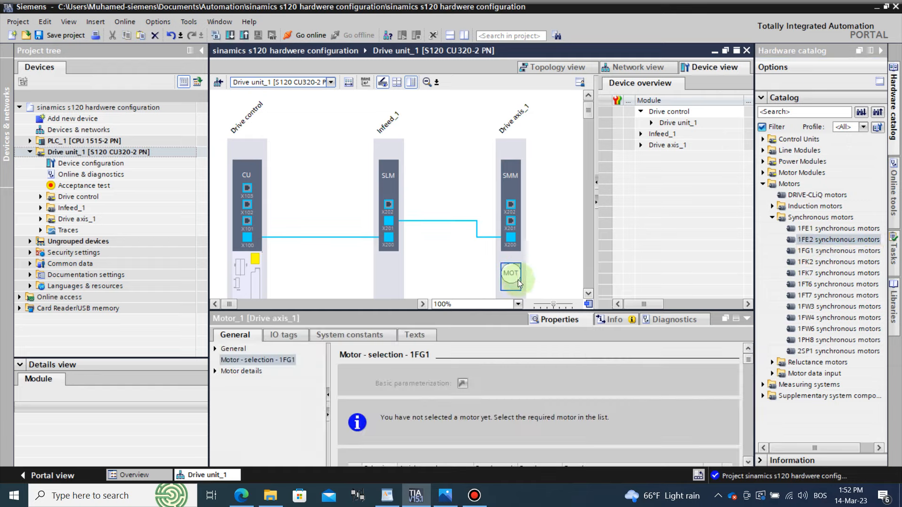
{"action": "scroll", "coordinate": [560, 387], "scroll_direction": "down", "scroll_amount": 1}
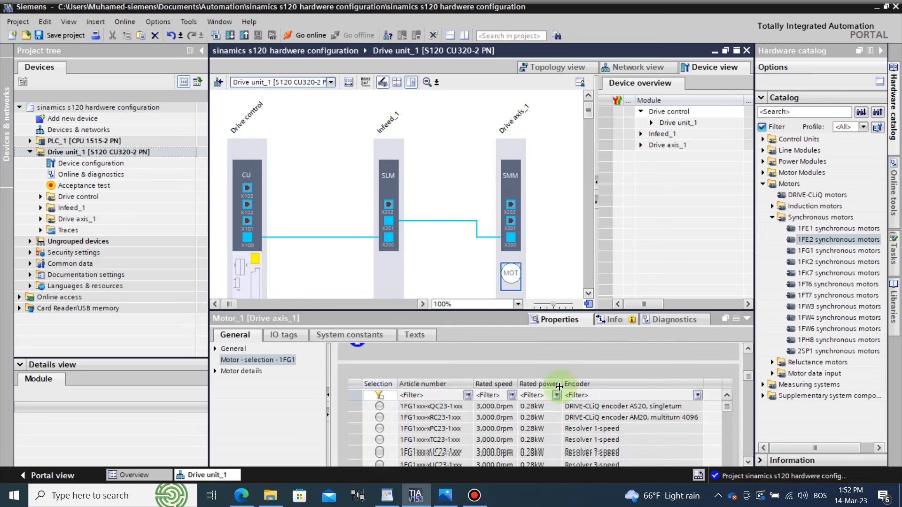
{"action": "left_click", "coordinate": [747, 462]}
{"action": "scroll", "coordinate": [751, 438], "scroll_direction": "down", "scroll_amount": 1}
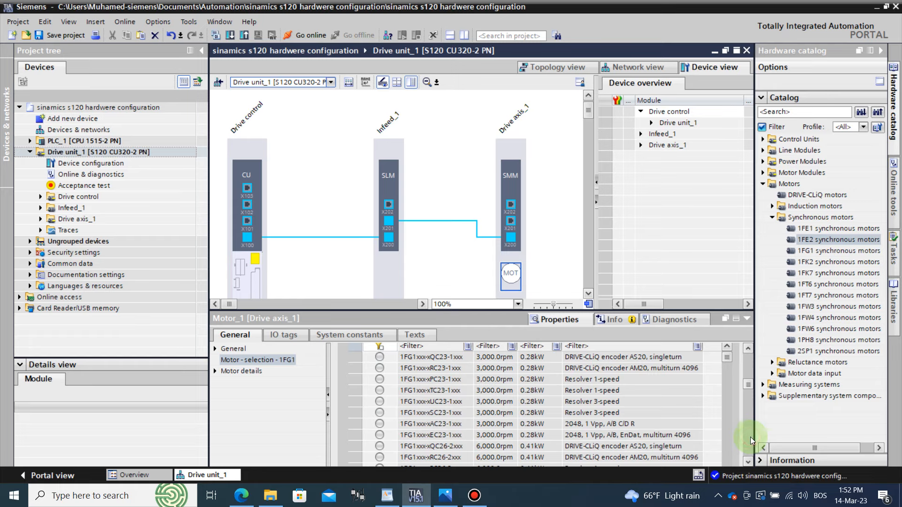
{"action": "left_click", "coordinate": [725, 435]}
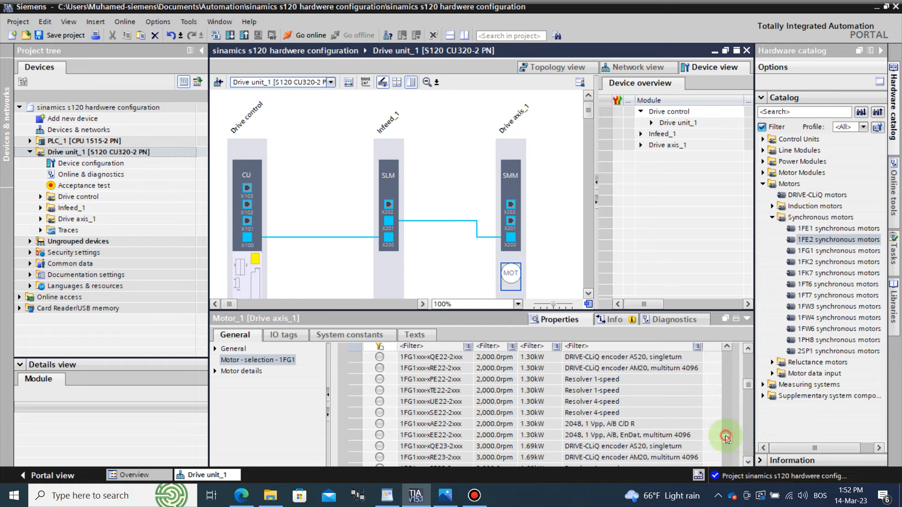
{"action": "left_click_drag", "start_coordinate": [725, 436], "coordinate": [728, 467]}
Delete the 1FG1 synchronous motor from Drive axis_1 and confirm the deletion
{"action": "left_click", "coordinate": [511, 275]}
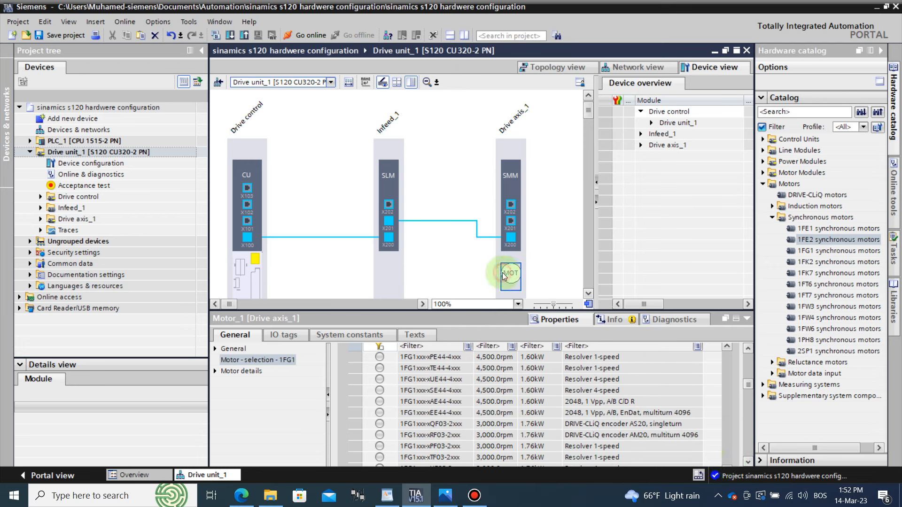
{"action": "key", "text": "Delete"}
{"action": "left_click", "coordinate": [484, 277]}
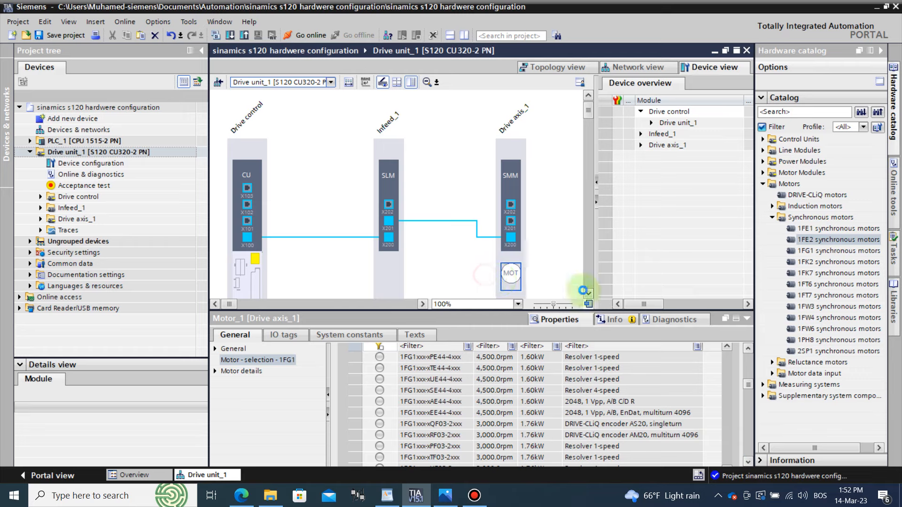
Add a 1FE1 synchronous motor below the Single Motor Module in Drive axis_1 and show its motor selection list
{"action": "left_click", "coordinate": [815, 229]}
{"action": "left_click_drag", "start_coordinate": [816, 230], "coordinate": [517, 269]}
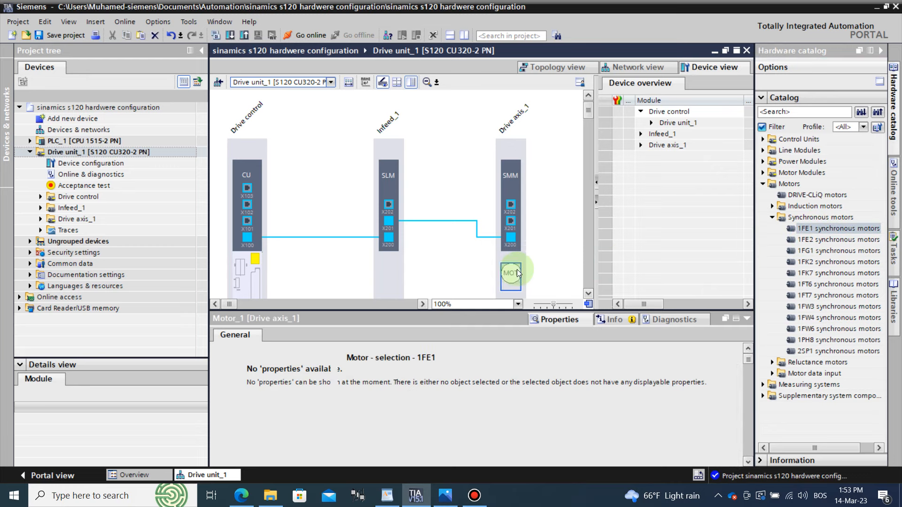
{"action": "scroll", "coordinate": [612, 349], "scroll_direction": "down", "scroll_amount": 3}
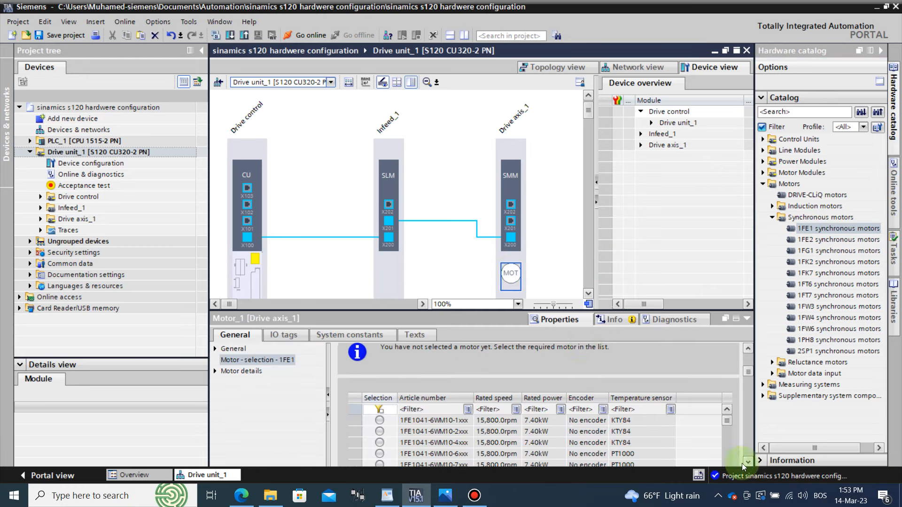
{"action": "scroll", "coordinate": [742, 463], "scroll_direction": "down", "scroll_amount": 2}
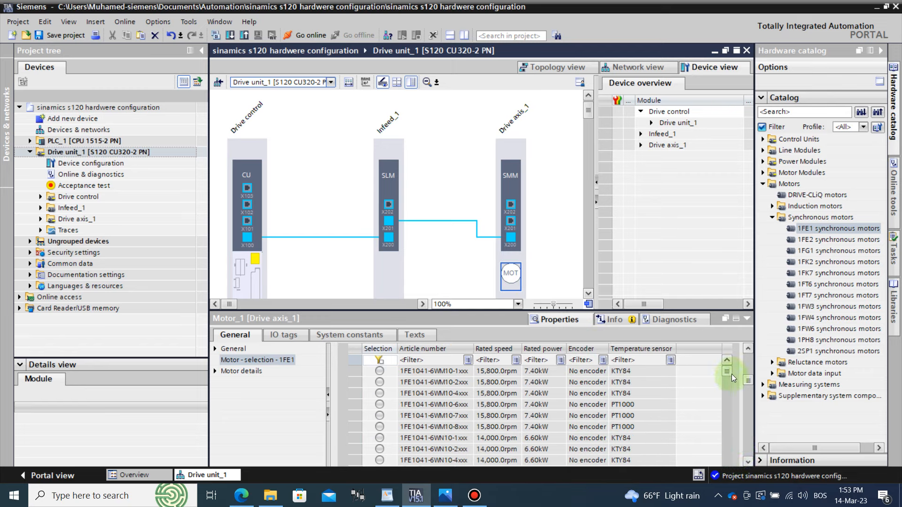
Browse the 1FE1 motor list, examining article numbers, rated speeds, rated powers, encoders and temperature sensors
{"action": "left_click_drag", "start_coordinate": [729, 373], "coordinate": [728, 381]}
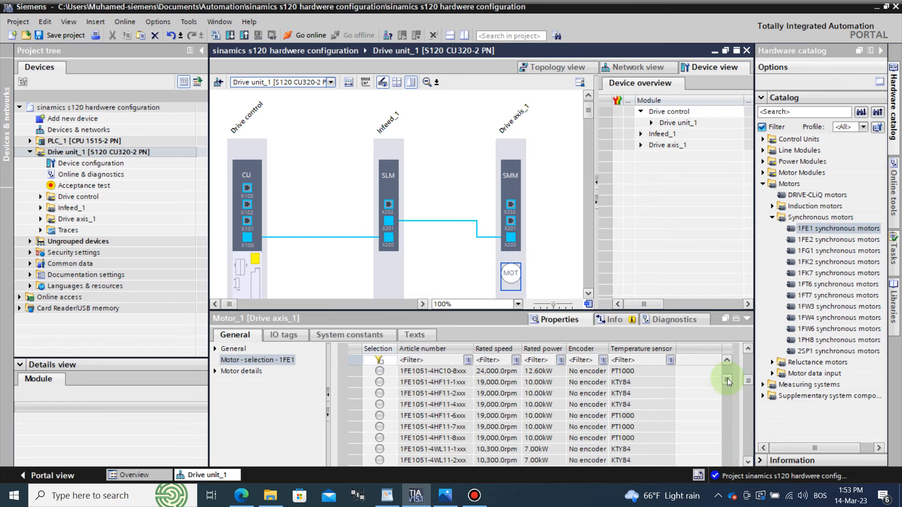
{"action": "left_click", "coordinate": [727, 360]}
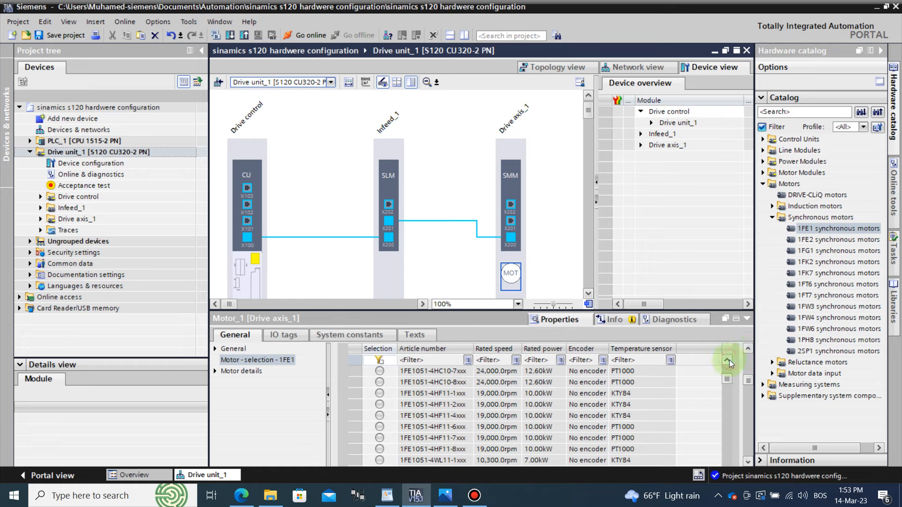
{"action": "left_click", "coordinate": [727, 360]}
{"action": "left_click", "coordinate": [727, 361]}
{"action": "left_click", "coordinate": [727, 360]}
{"action": "left_click", "coordinate": [726, 360]}
{"action": "left_click", "coordinate": [728, 360]}
{"action": "left_click", "coordinate": [728, 360]}
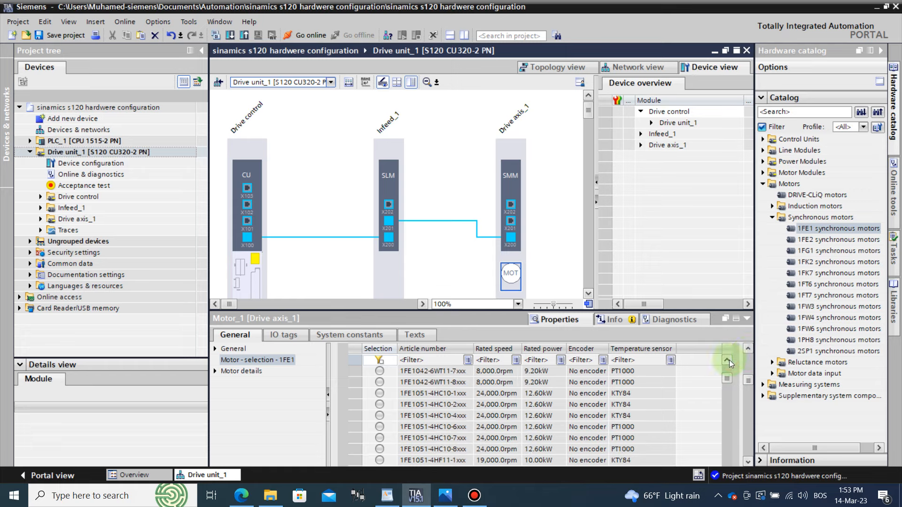
{"action": "left_click", "coordinate": [728, 360]}
{"action": "left_click", "coordinate": [728, 360]}
{"action": "left_click", "coordinate": [728, 361]}
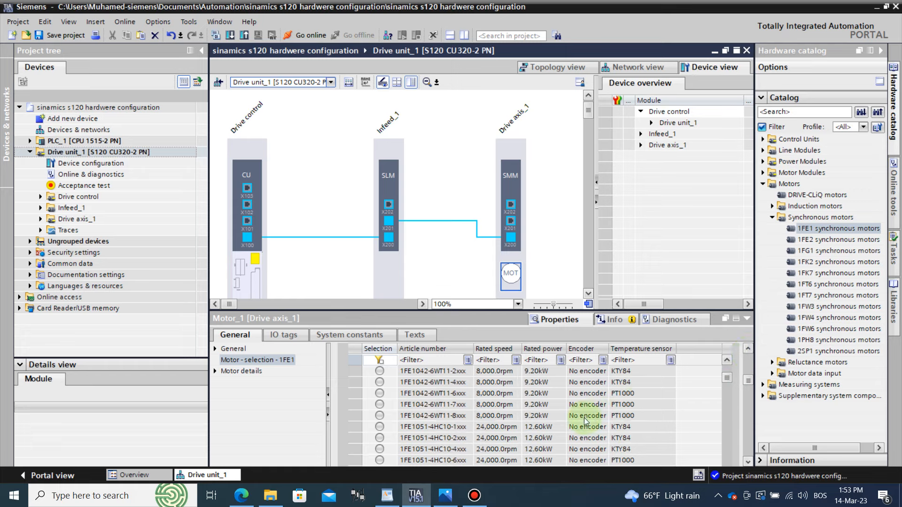
Select the 1FE1042-6WT11-8xxx motor with 8,000 rpm, 9.20 kW, no encoder and a PT1000 sensor for Drive axis_1
{"action": "left_click", "coordinate": [380, 416]}
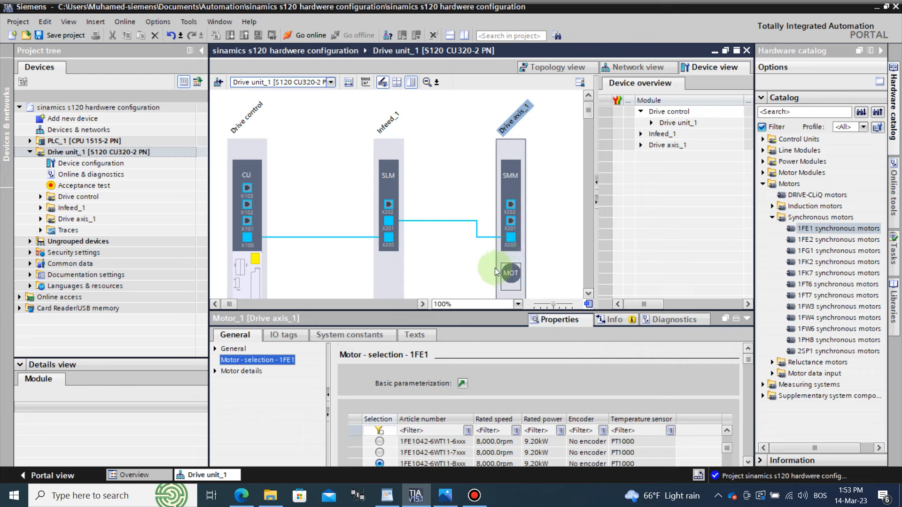
{"action": "left_click", "coordinate": [748, 463]}
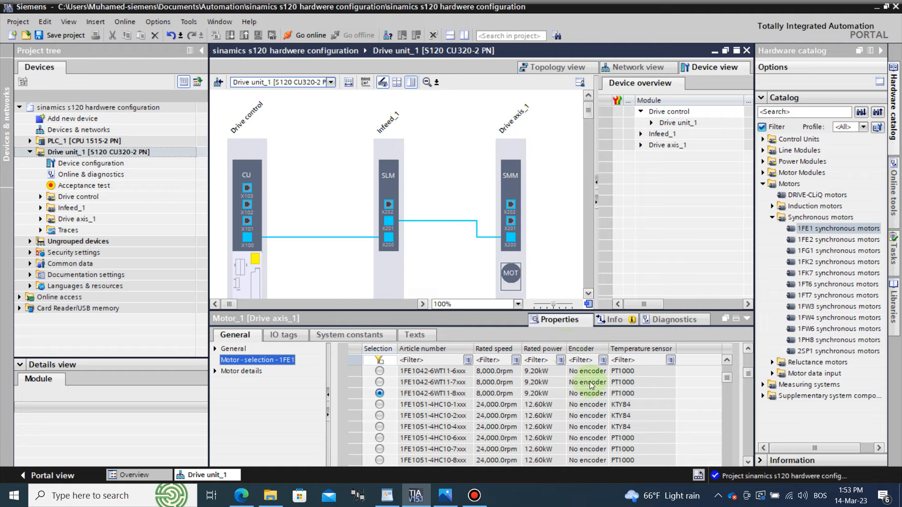
Add an HTL/TTL encoder from the measuring systems below the motor in Drive axis_1
{"action": "left_click", "coordinate": [588, 294]}
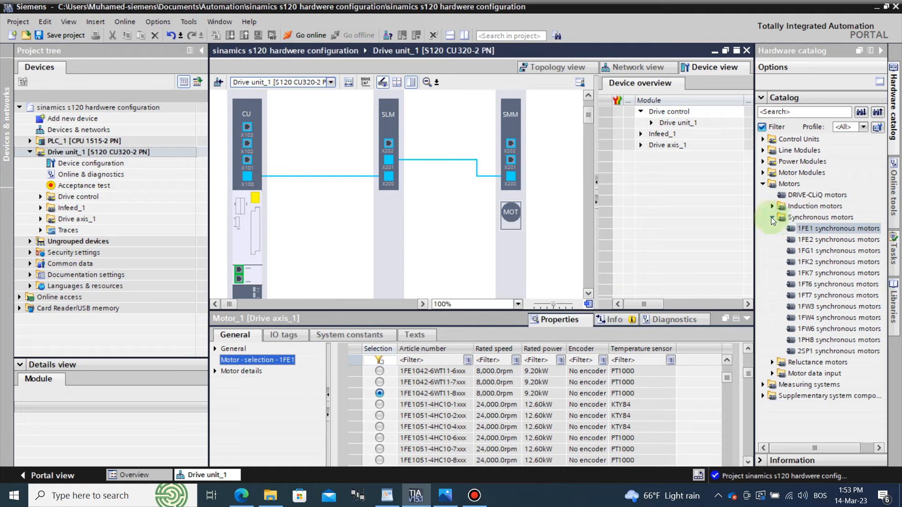
{"action": "left_click", "coordinate": [763, 185]}
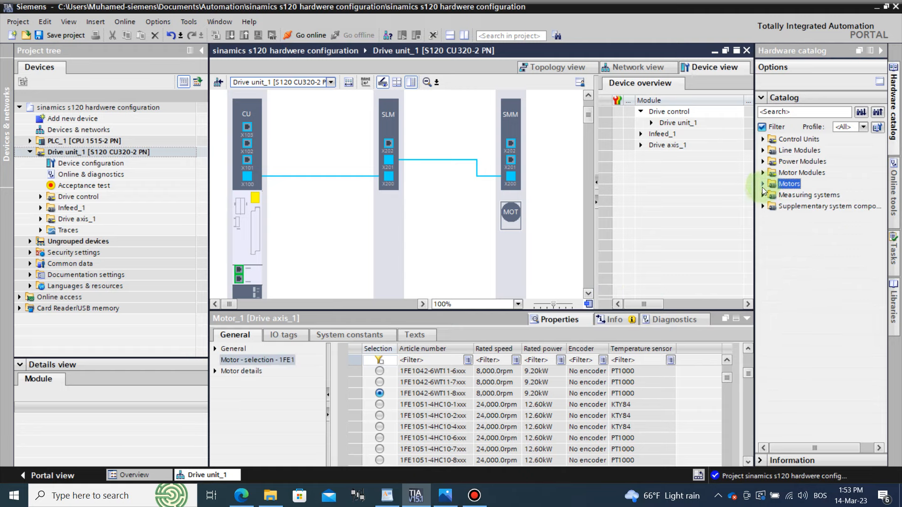
{"action": "left_click", "coordinate": [763, 195]}
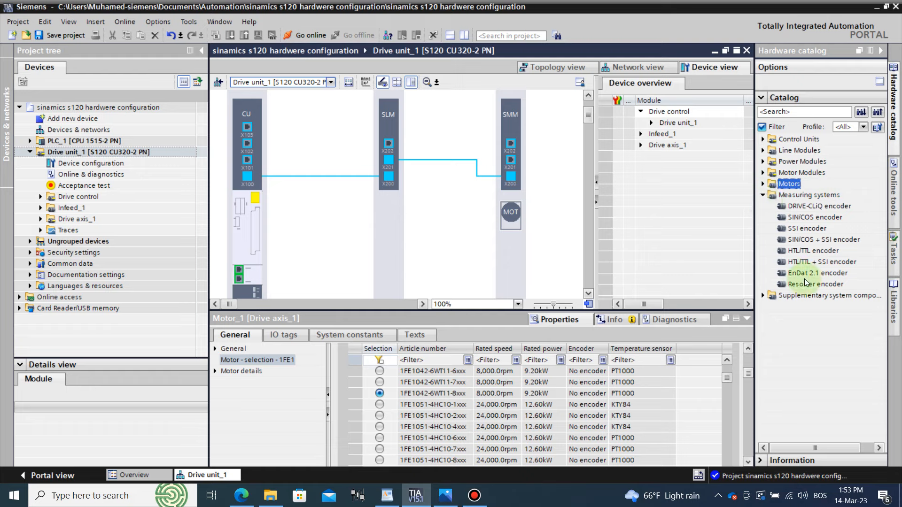
{"action": "left_click", "coordinate": [801, 208]}
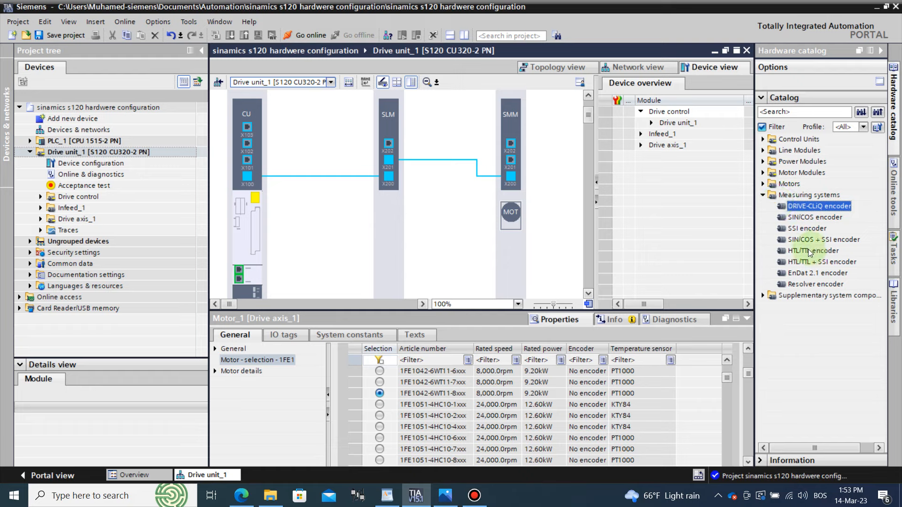
{"action": "left_click_drag", "start_coordinate": [807, 252], "coordinate": [514, 258]}
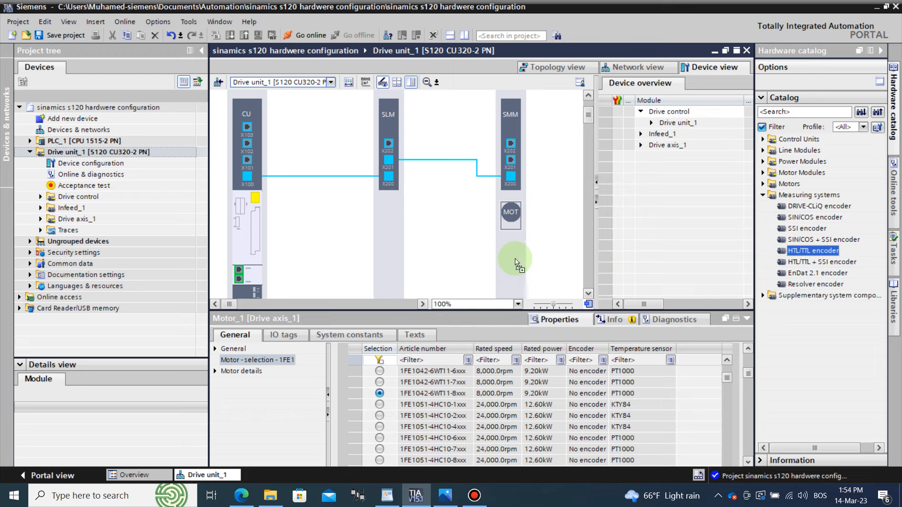
{"action": "left_click", "coordinate": [588, 294]}
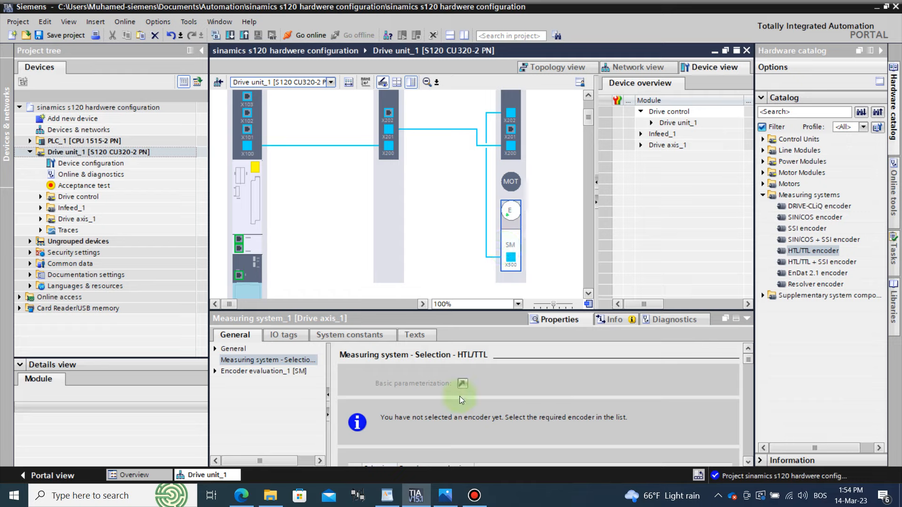
Choose 1024 TTL A/B as the encoder type for the HTL/TTL measuring system in Drive axis_1
{"action": "scroll", "coordinate": [537, 409], "scroll_direction": "down", "scroll_amount": 3}
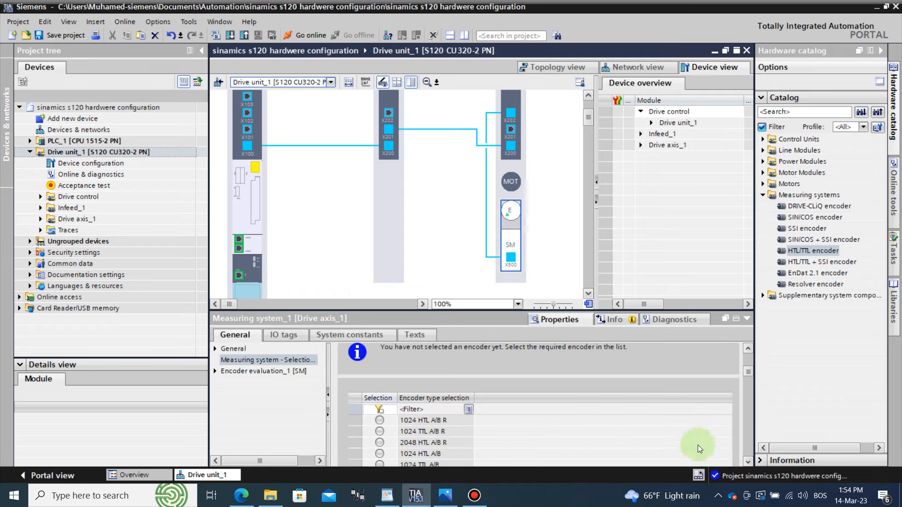
{"action": "scroll", "coordinate": [691, 445], "scroll_direction": "down", "scroll_amount": 1}
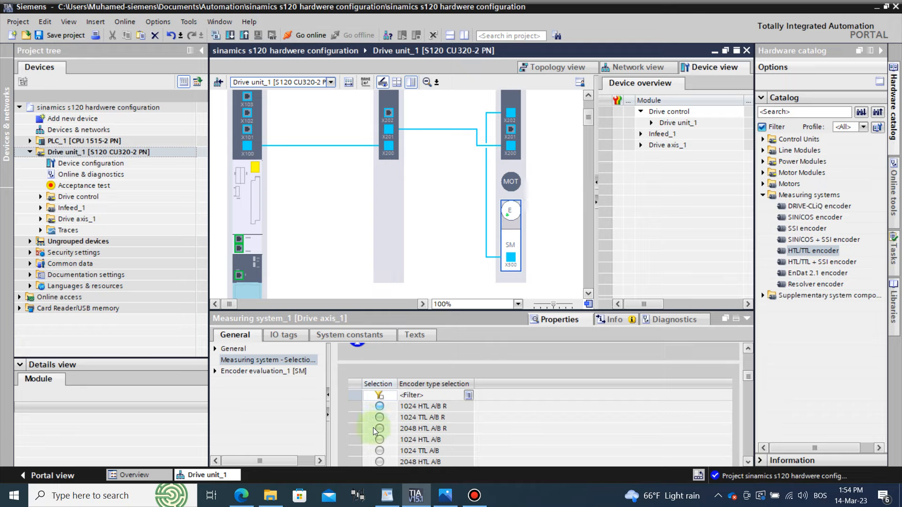
{"action": "left_click", "coordinate": [748, 462]}
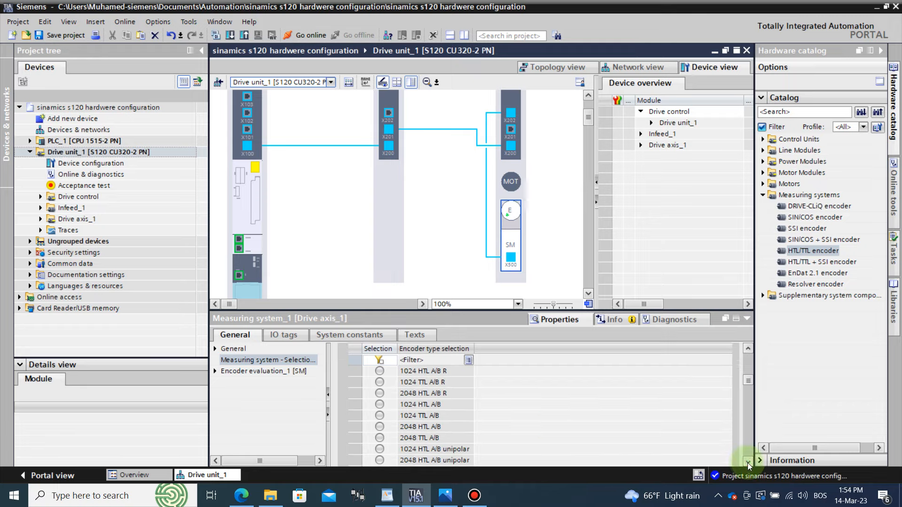
{"action": "left_click", "coordinate": [748, 462]}
{"action": "left_click", "coordinate": [748, 462]}
{"action": "left_click", "coordinate": [748, 462]}
{"action": "left_click", "coordinate": [748, 462]}
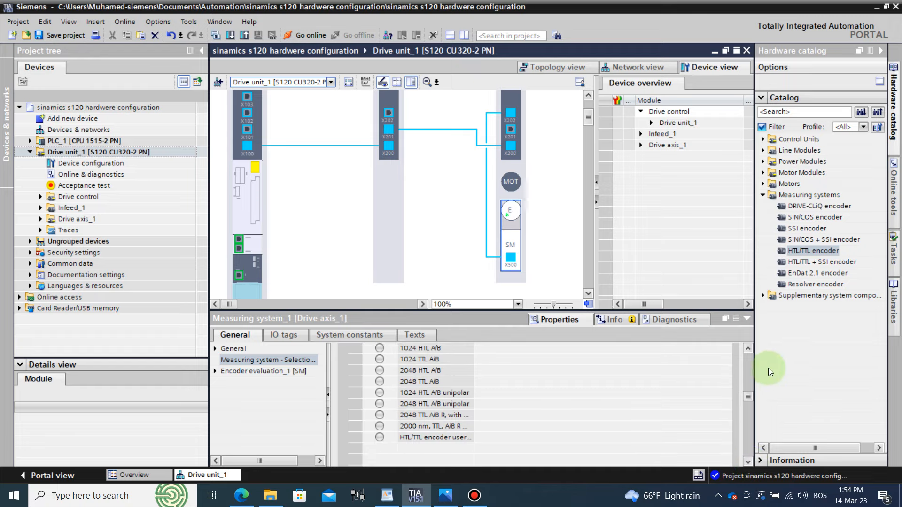
{"action": "left_click", "coordinate": [748, 351]}
{"action": "left_click", "coordinate": [749, 351]}
{"action": "left_click", "coordinate": [749, 350]}
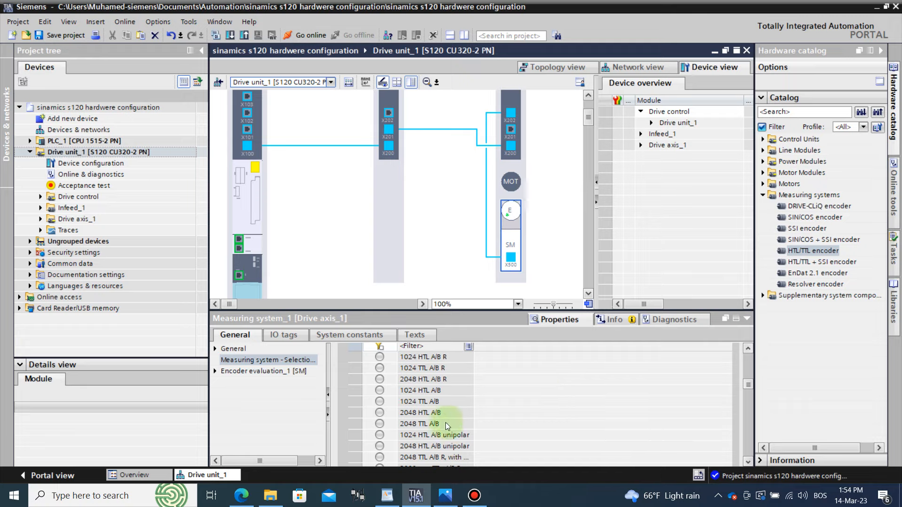
{"action": "left_click", "coordinate": [379, 401]}
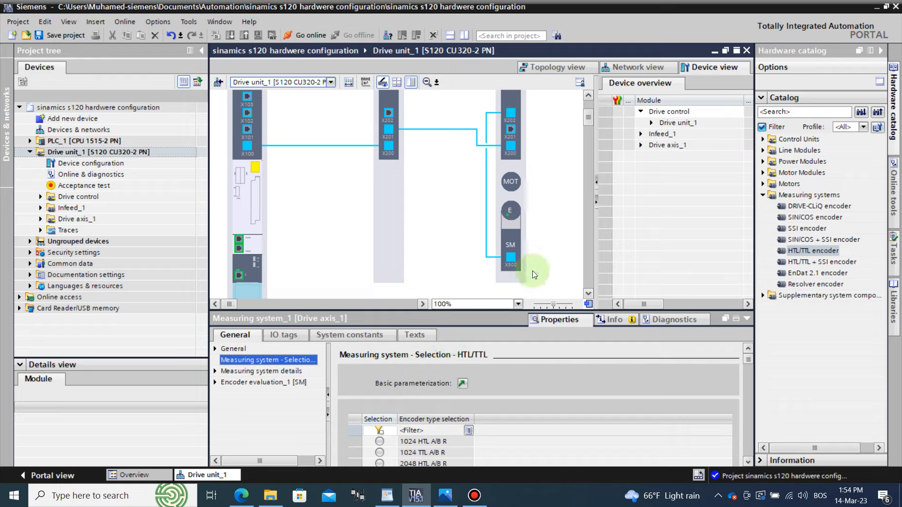
Examine the measuring system details: encoder type, power supply, incremental tracks, zero marks and gear ratio
{"action": "scroll", "coordinate": [747, 459], "scroll_direction": "down", "scroll_amount": 3}
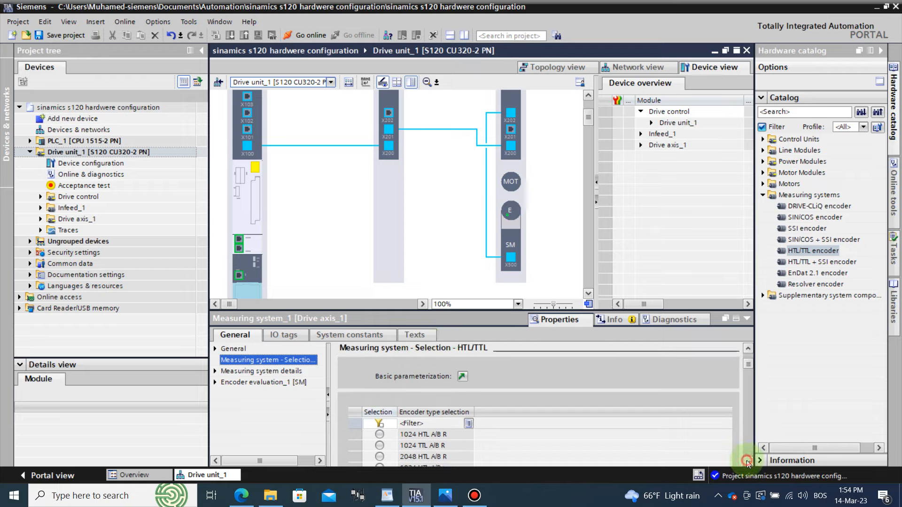
{"action": "left_click", "coordinate": [215, 372]}
{"action": "left_click", "coordinate": [242, 382]}
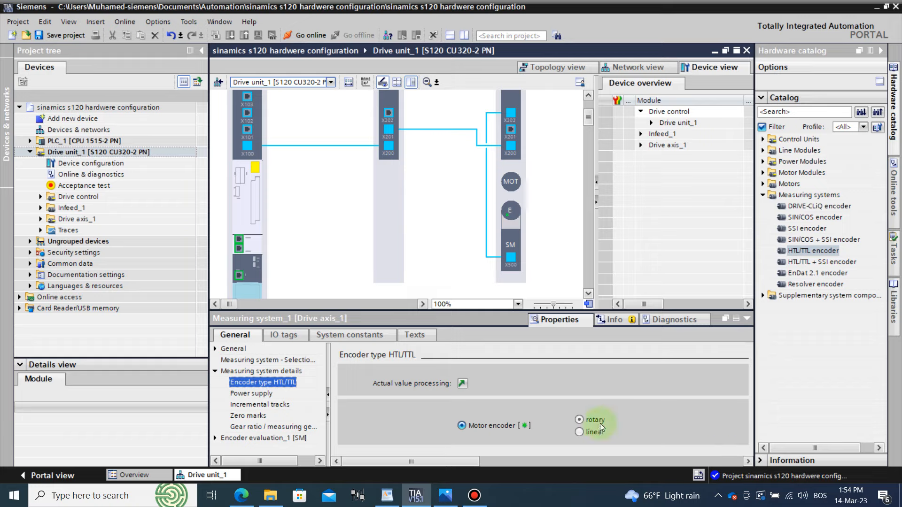
{"action": "left_click", "coordinate": [254, 393]}
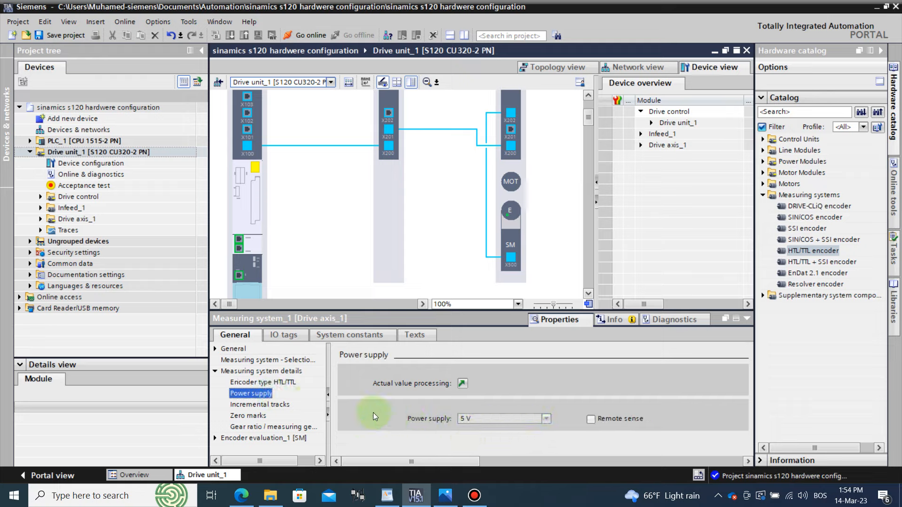
{"action": "left_click", "coordinate": [275, 405]}
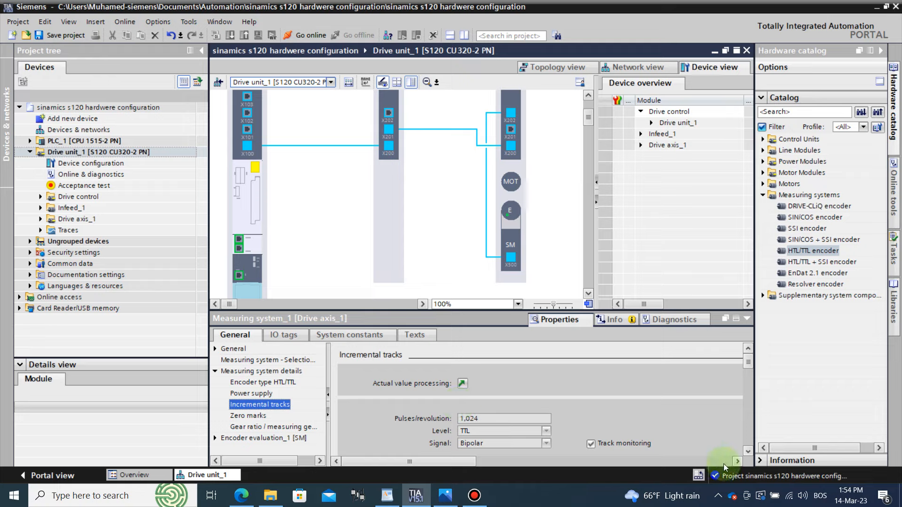
{"action": "left_click", "coordinate": [748, 452]}
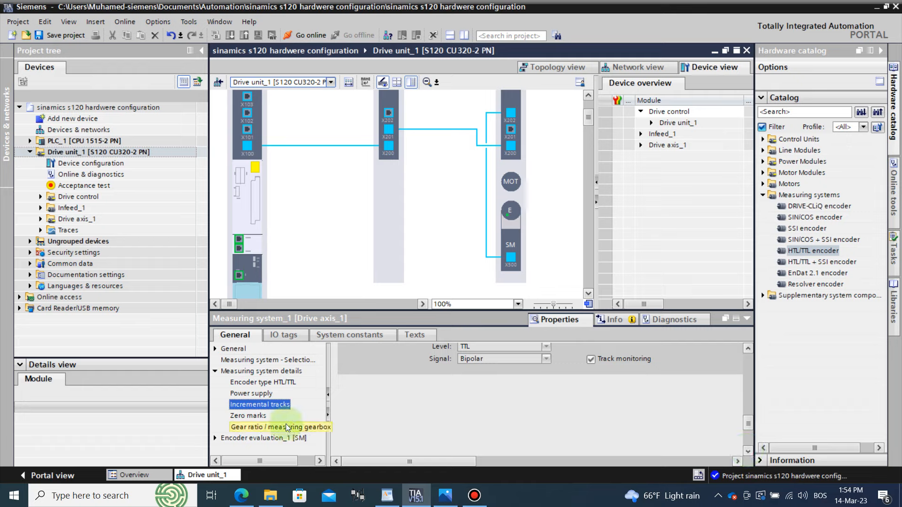
{"action": "left_click", "coordinate": [262, 417]}
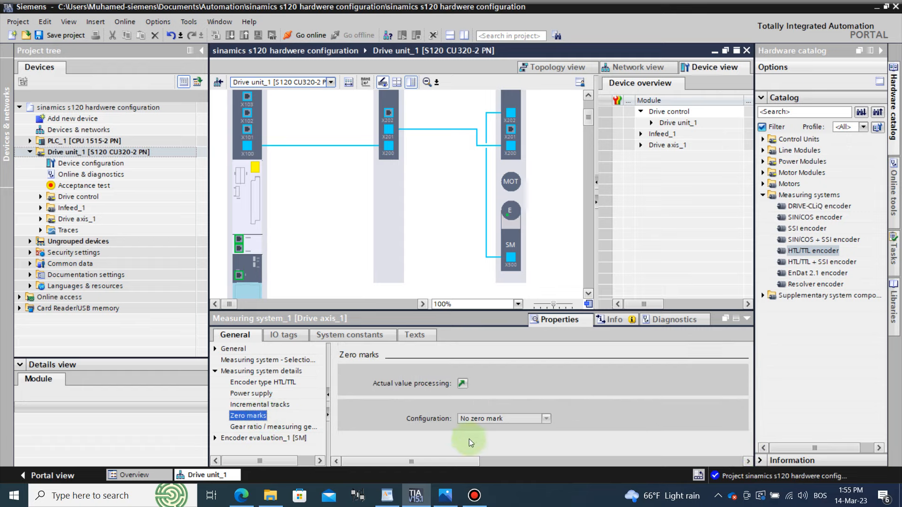
{"action": "left_click", "coordinate": [289, 426]}
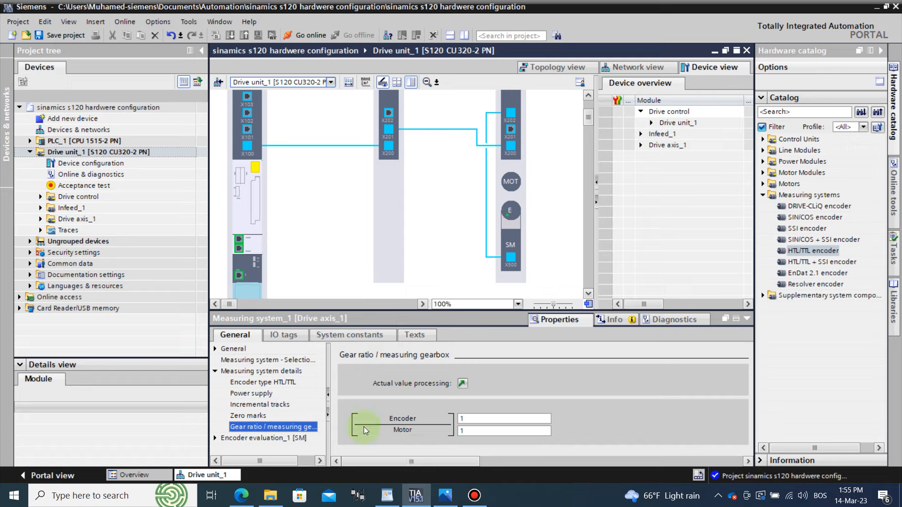
Review the Sensor Module's encoder evaluation, including its project information and module selection
{"action": "left_click", "coordinate": [215, 438]}
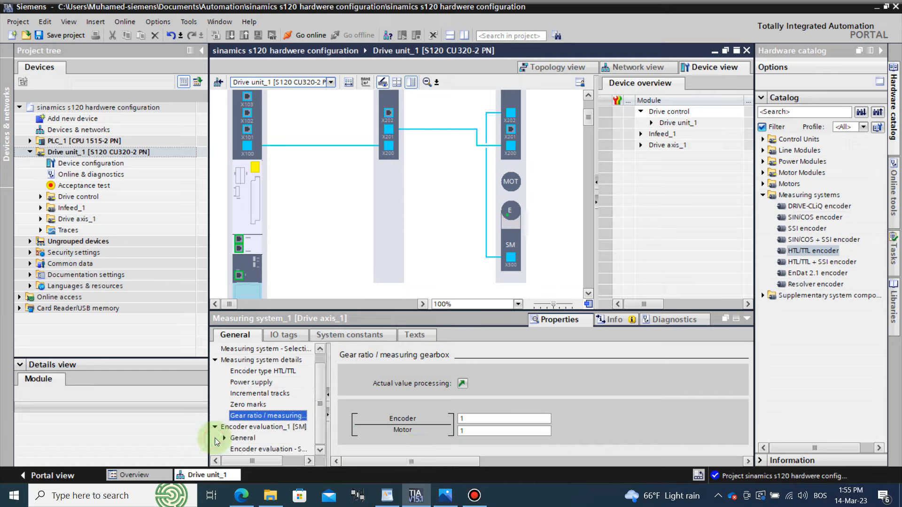
{"action": "left_click", "coordinate": [237, 427]}
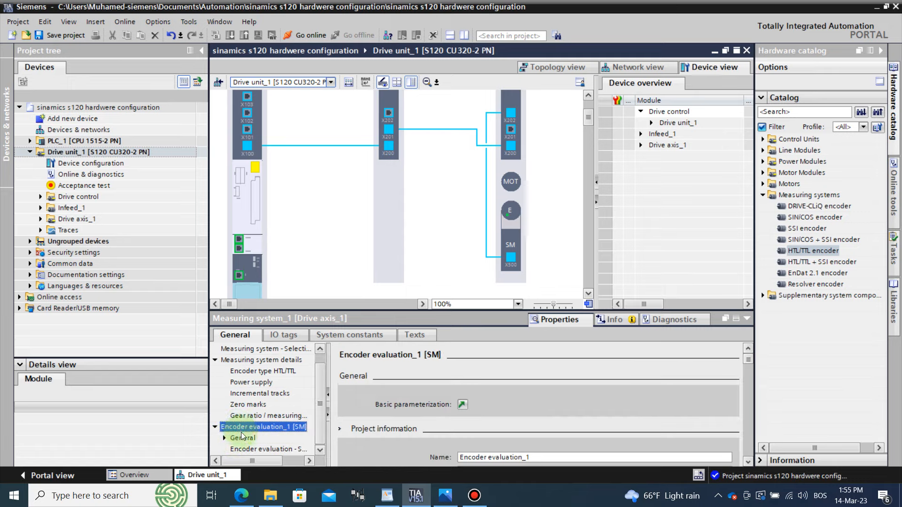
{"action": "left_click", "coordinate": [225, 438]}
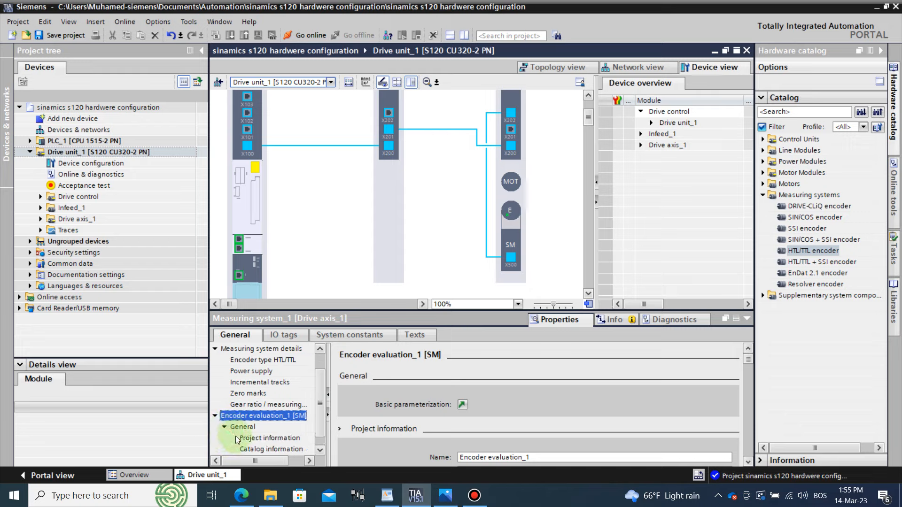
{"action": "left_click", "coordinate": [260, 438]}
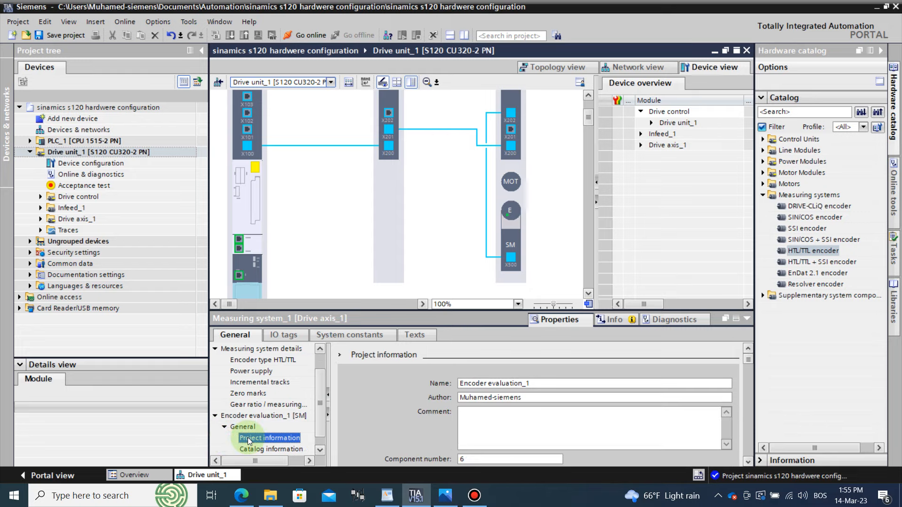
{"action": "left_click", "coordinate": [319, 449]}
{"action": "left_click", "coordinate": [283, 449]}
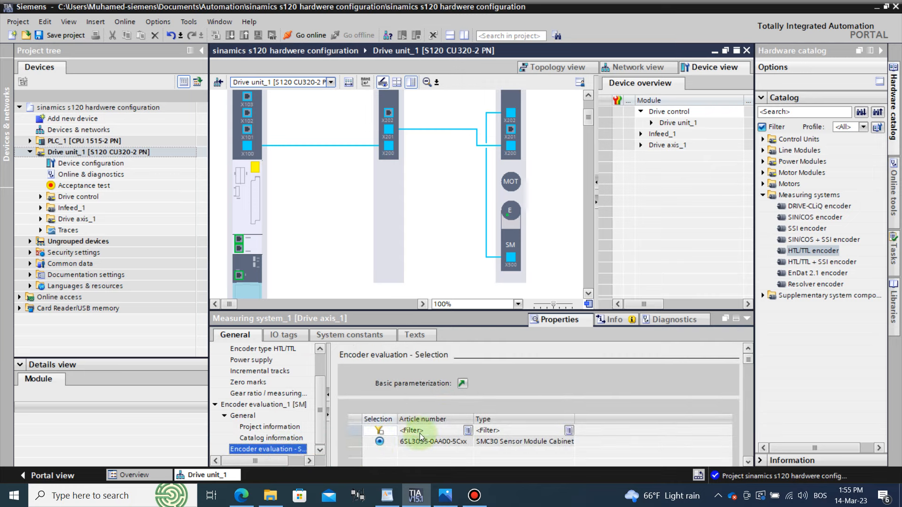
{"action": "left_click", "coordinate": [310, 461]}
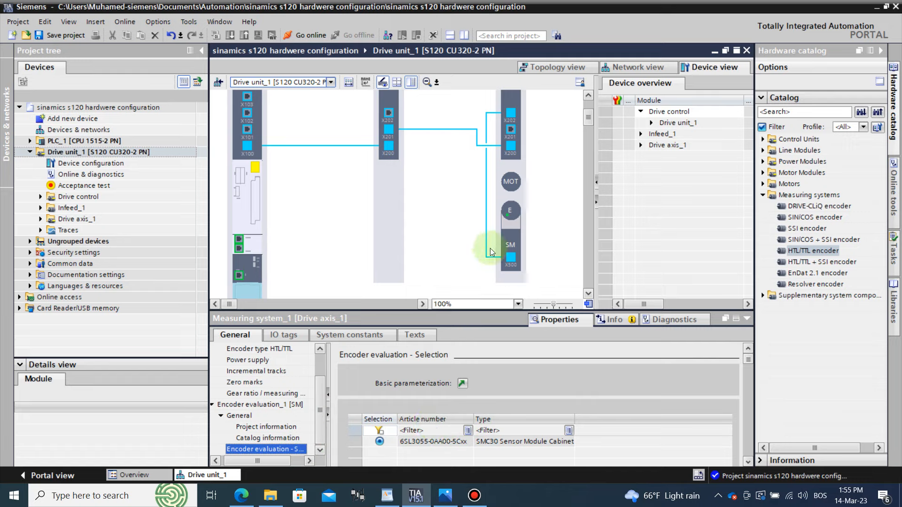
Switch to WordPad to read the section on the DRIVE-CLiQ interface and Sensor Modules, and return to TIA Portal
{"action": "left_click", "coordinate": [386, 496]}
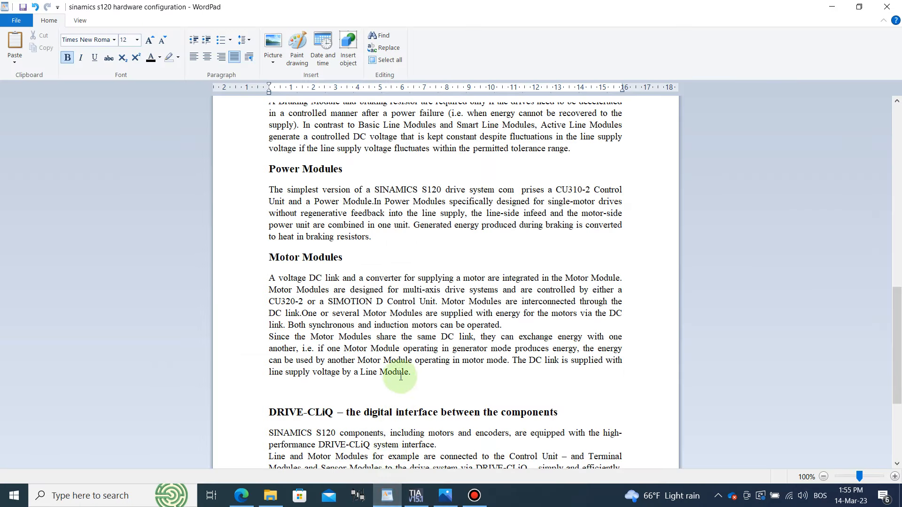
{"action": "scroll", "coordinate": [398, 371], "scroll_direction": "down", "scroll_amount": 3}
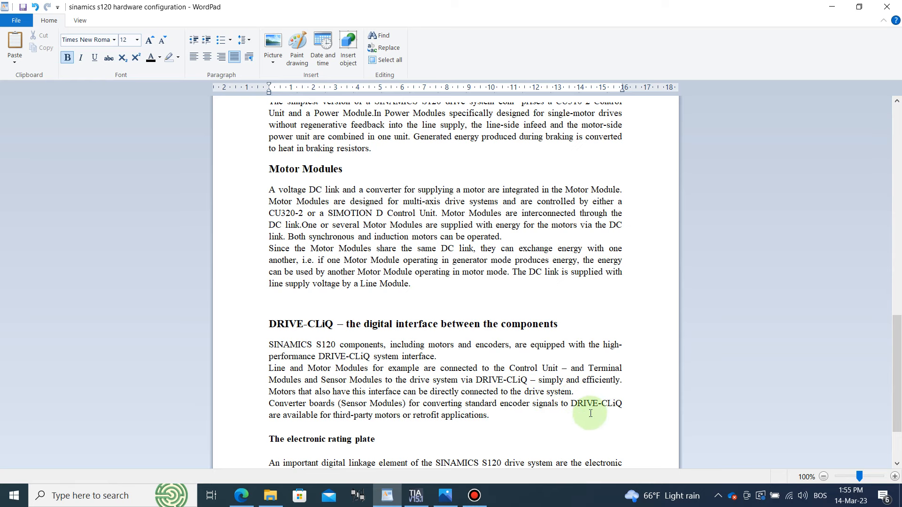
{"action": "left_click", "coordinate": [416, 496]}
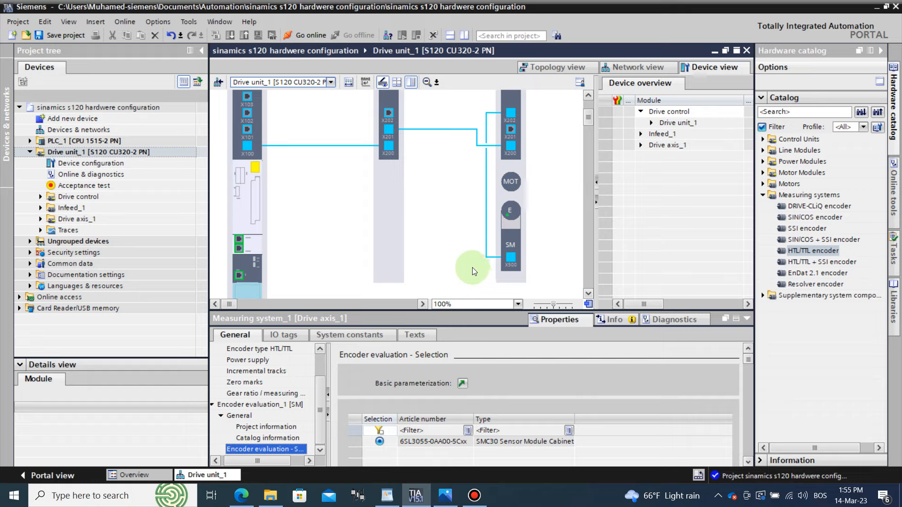
Open the properties of the control unit's PROFINET interface and show the Drive control telegram configuration
{"action": "left_click", "coordinate": [588, 97]}
{"action": "left_click", "coordinate": [588, 97]}
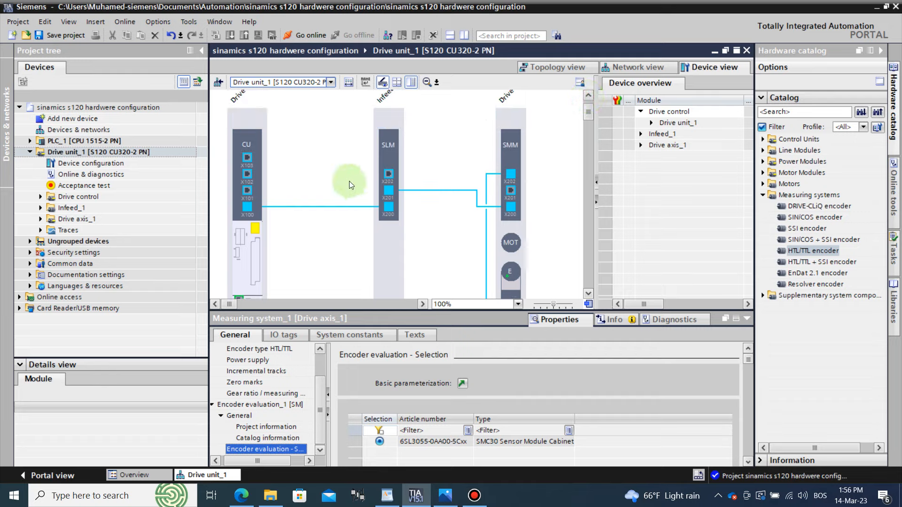
{"action": "left_click", "coordinate": [323, 259]}
{"action": "left_click", "coordinate": [583, 320]}
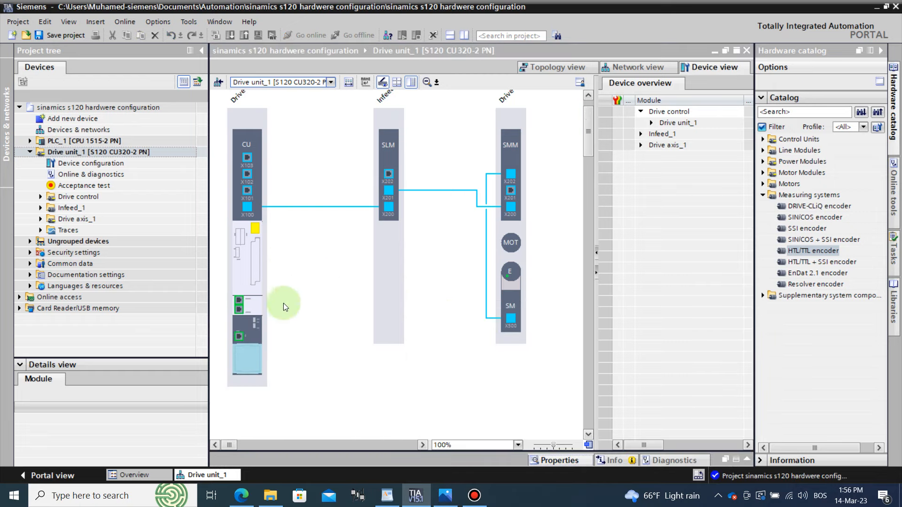
{"action": "left_click", "coordinate": [241, 304]}
{"action": "left_click", "coordinate": [558, 461]}
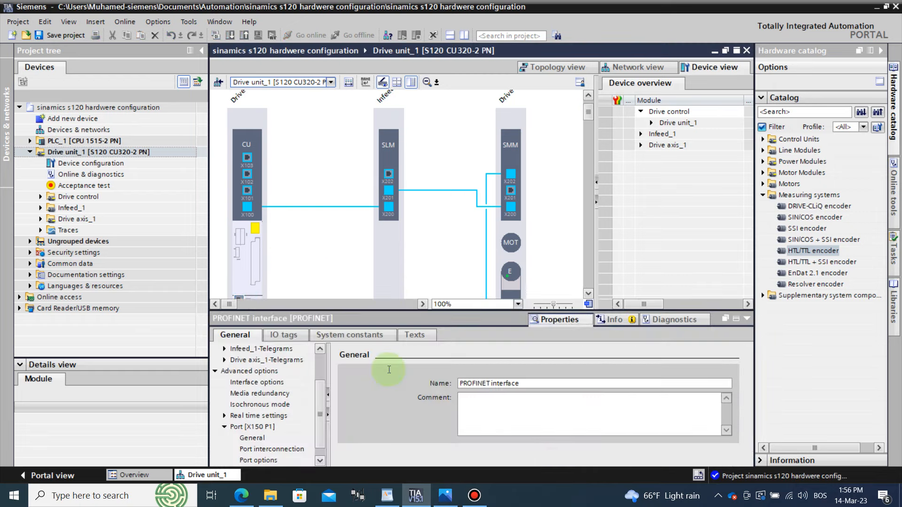
{"action": "left_click_drag", "start_coordinate": [312, 395], "coordinate": [327, 371]}
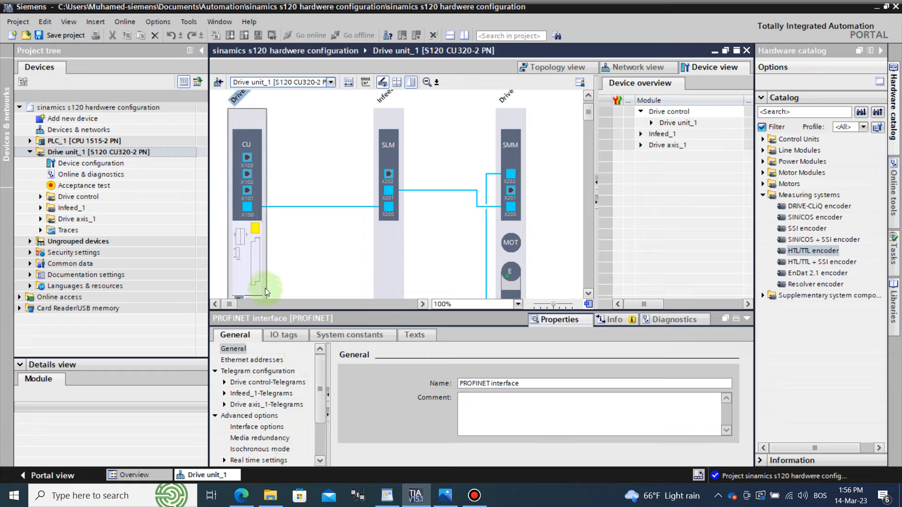
{"action": "left_click", "coordinate": [225, 382]}
{"action": "left_click", "coordinate": [253, 382]}
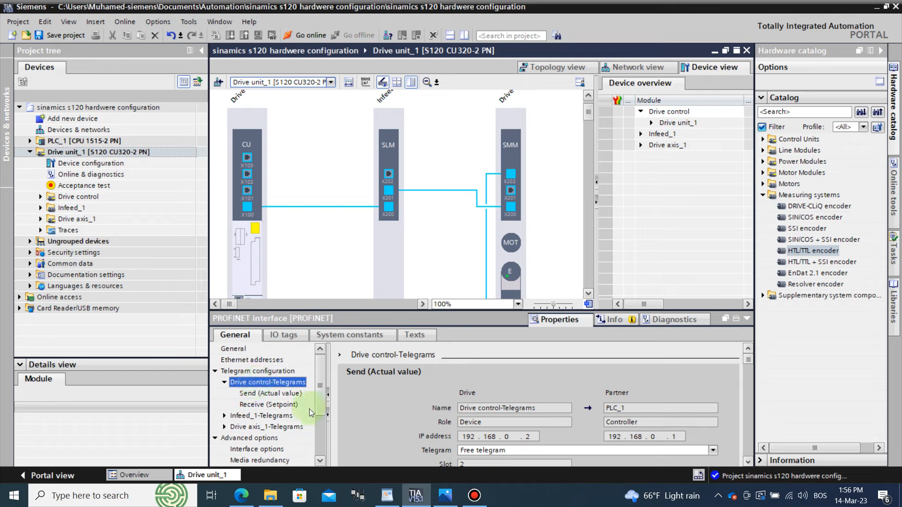
Review the Drive control send telegram's start address, length and process image, and collapse its entry
{"action": "scroll", "coordinate": [747, 462], "scroll_direction": "down", "scroll_amount": 6}
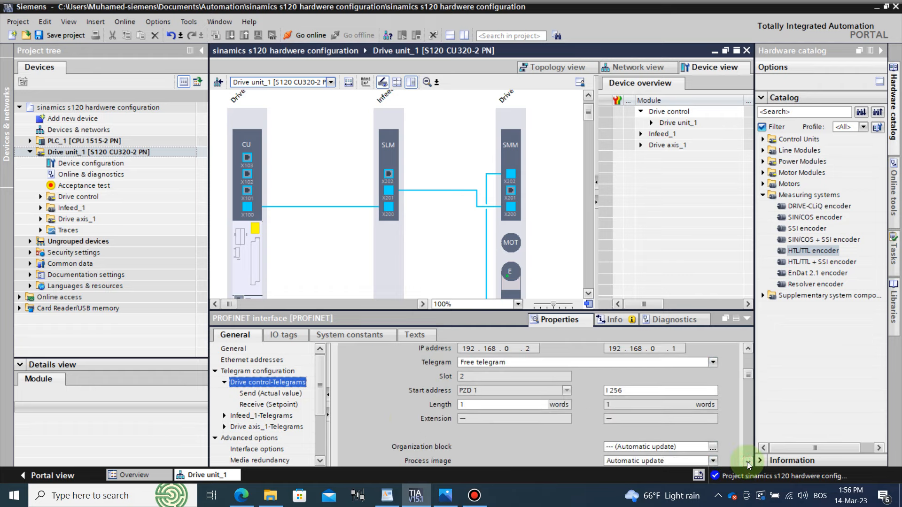
{"action": "left_click", "coordinate": [747, 463]}
{"action": "left_click", "coordinate": [229, 382]}
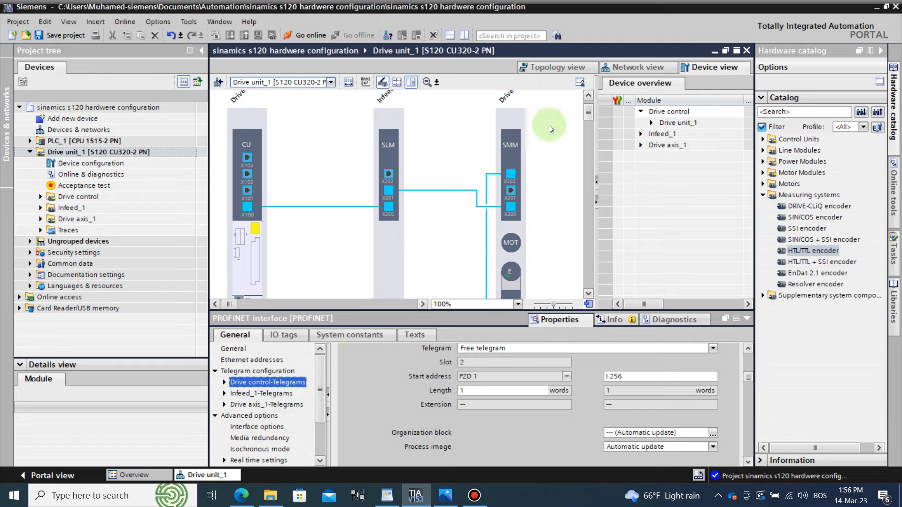
Set the Drive axis_1 Send (Actual value) telegram to SIEMENS telegram 105
{"action": "left_click", "coordinate": [224, 404]}
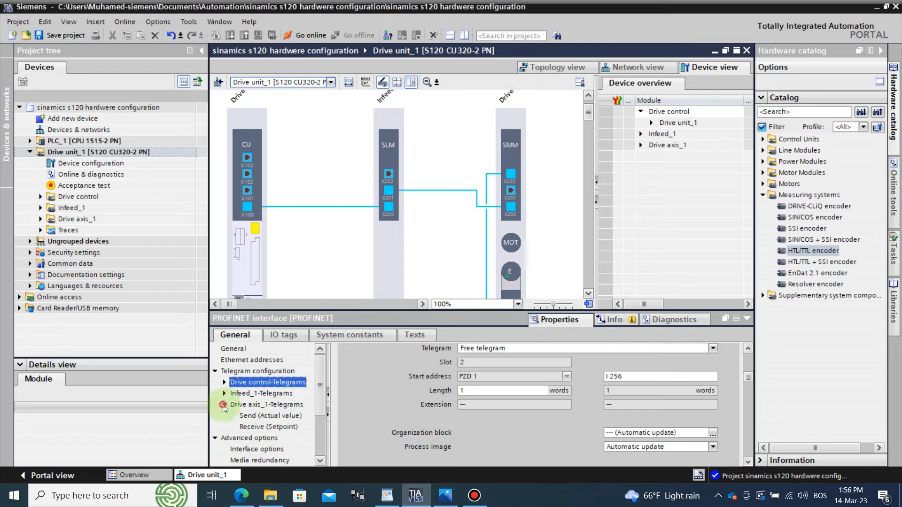
{"action": "left_click", "coordinate": [249, 415]}
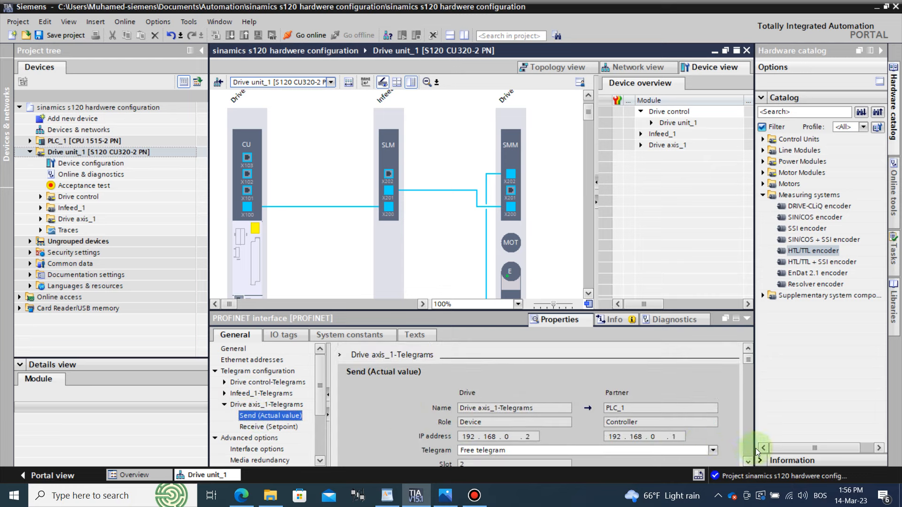
{"action": "left_click", "coordinate": [748, 462]}
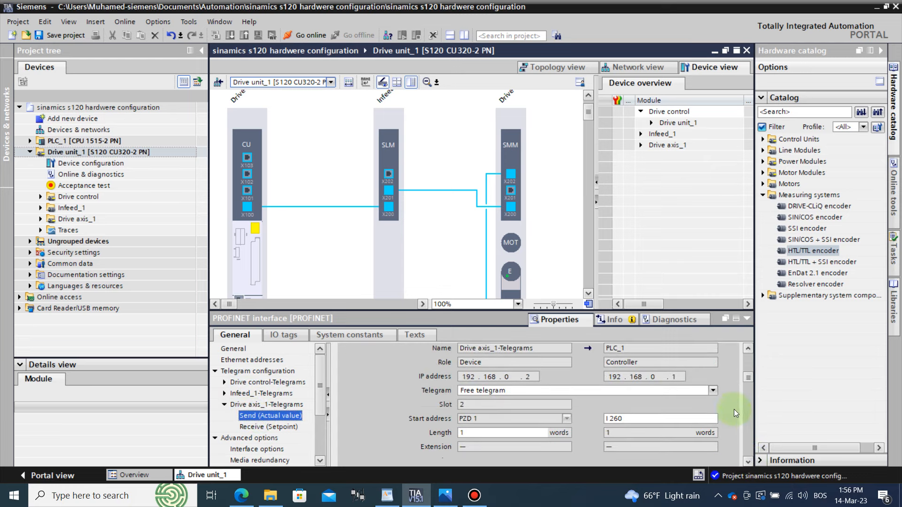
{"action": "left_click", "coordinate": [712, 391]}
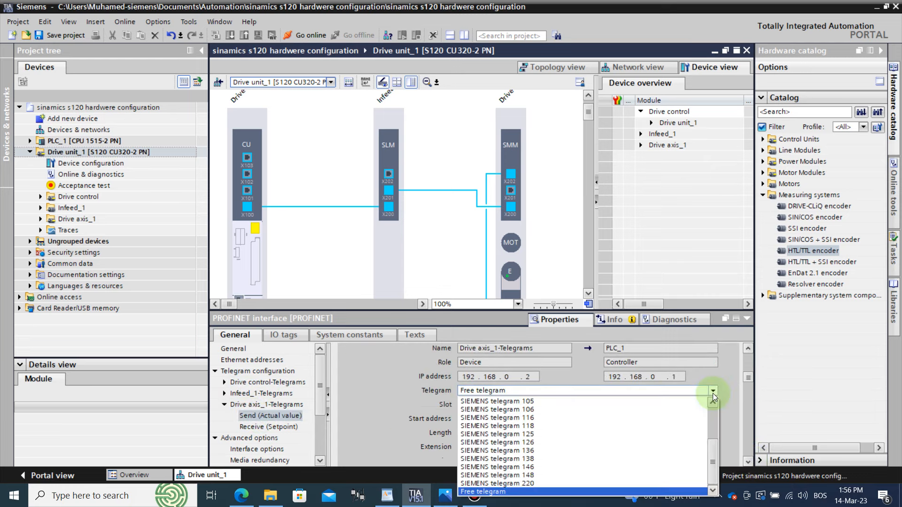
{"action": "left_click", "coordinate": [577, 402]}
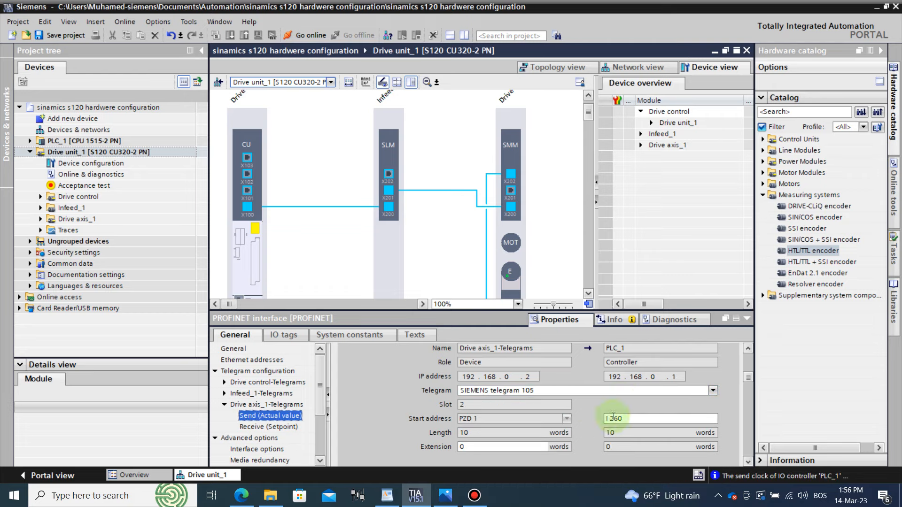
Review the Drive axis_1 telegram's start address, length, extension and organization block for the actual value and setpoint directions
{"action": "left_click", "coordinate": [748, 462]}
{"action": "left_click", "coordinate": [748, 462]}
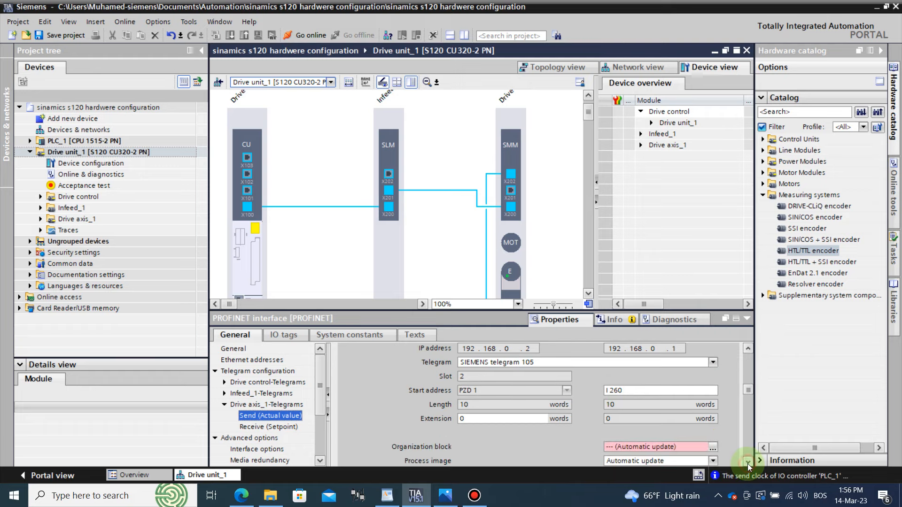
{"action": "left_click", "coordinate": [747, 464]}
{"action": "left_click_drag", "start_coordinate": [751, 395], "coordinate": [751, 390]}
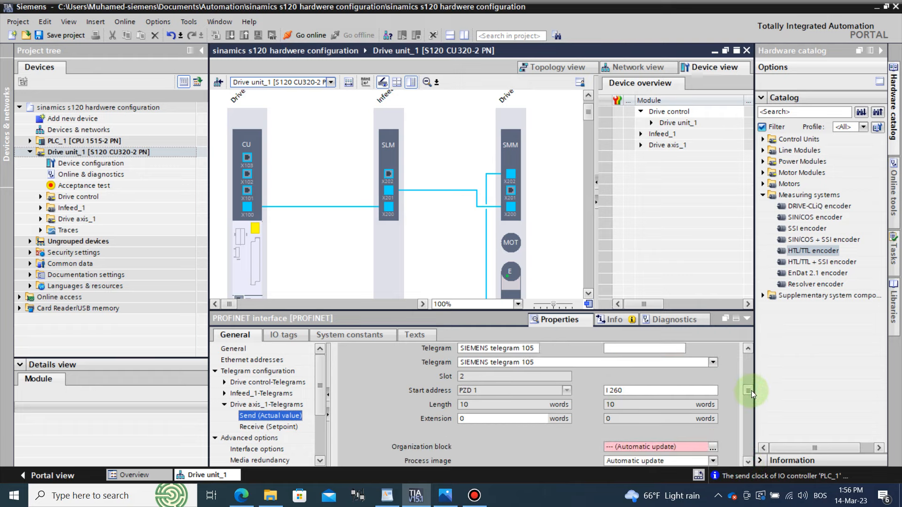
{"action": "left_click", "coordinate": [273, 427]}
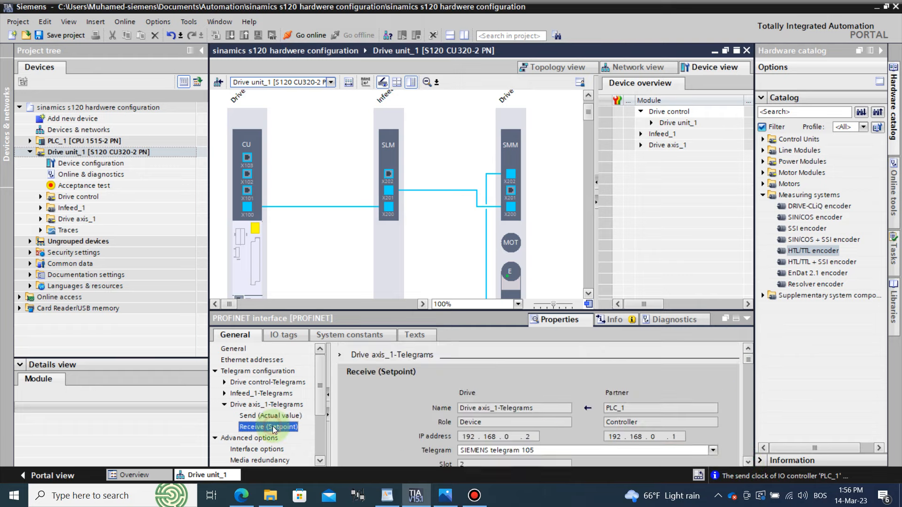
{"action": "left_click", "coordinate": [747, 463]}
{"action": "left_click", "coordinate": [748, 463]}
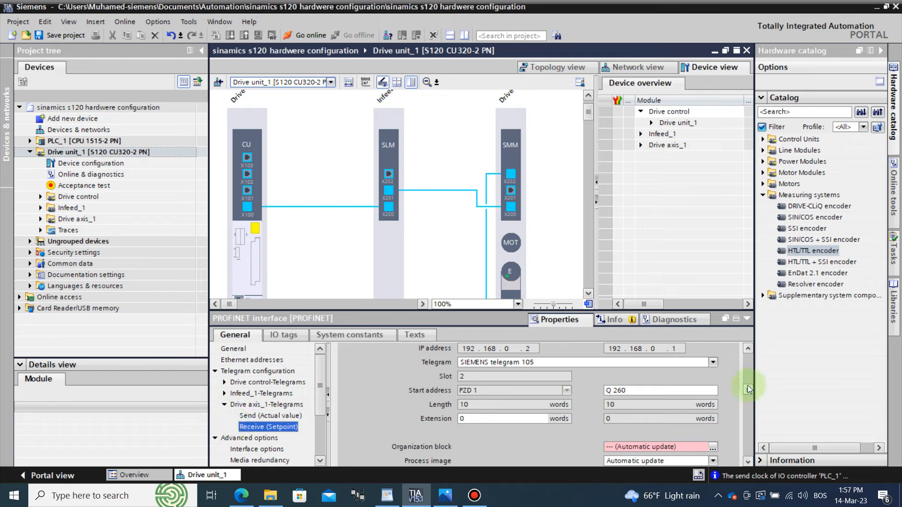
{"action": "left_click_drag", "start_coordinate": [748, 385], "coordinate": [750, 368]}
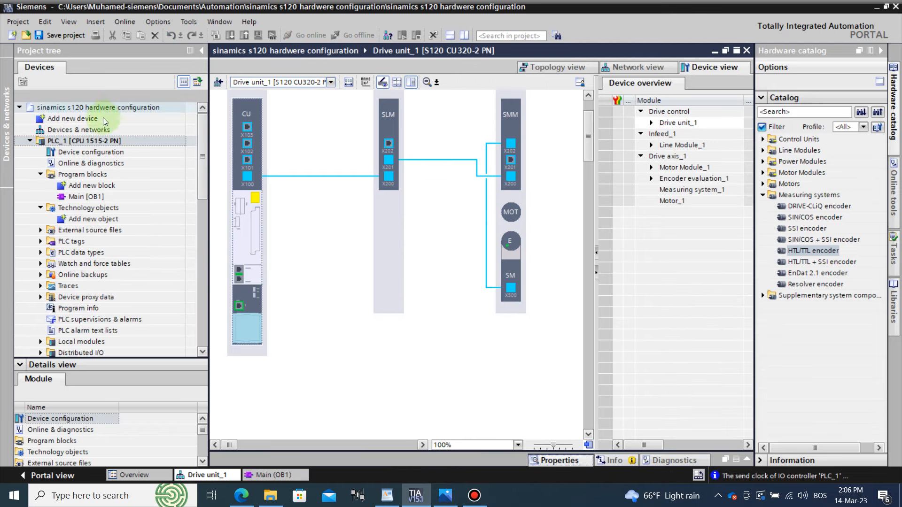
Compile PLC_1 from the project tree
{"action": "left_click", "coordinate": [91, 141]}
{"action": "left_click", "coordinate": [216, 39]}
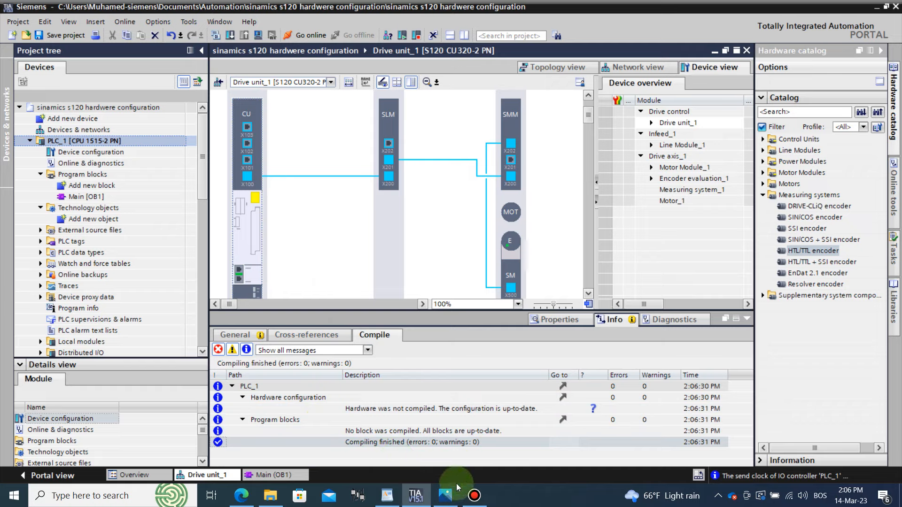
{"action": "left_click", "coordinate": [445, 495]}
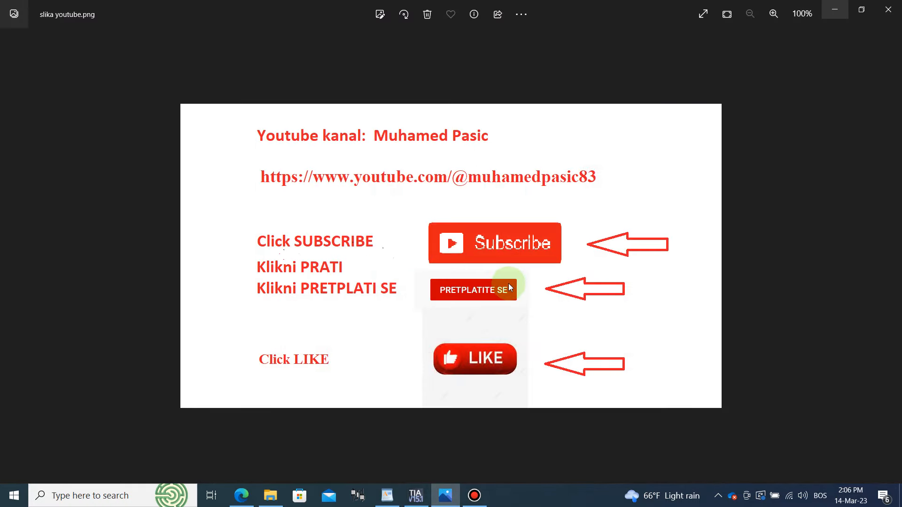